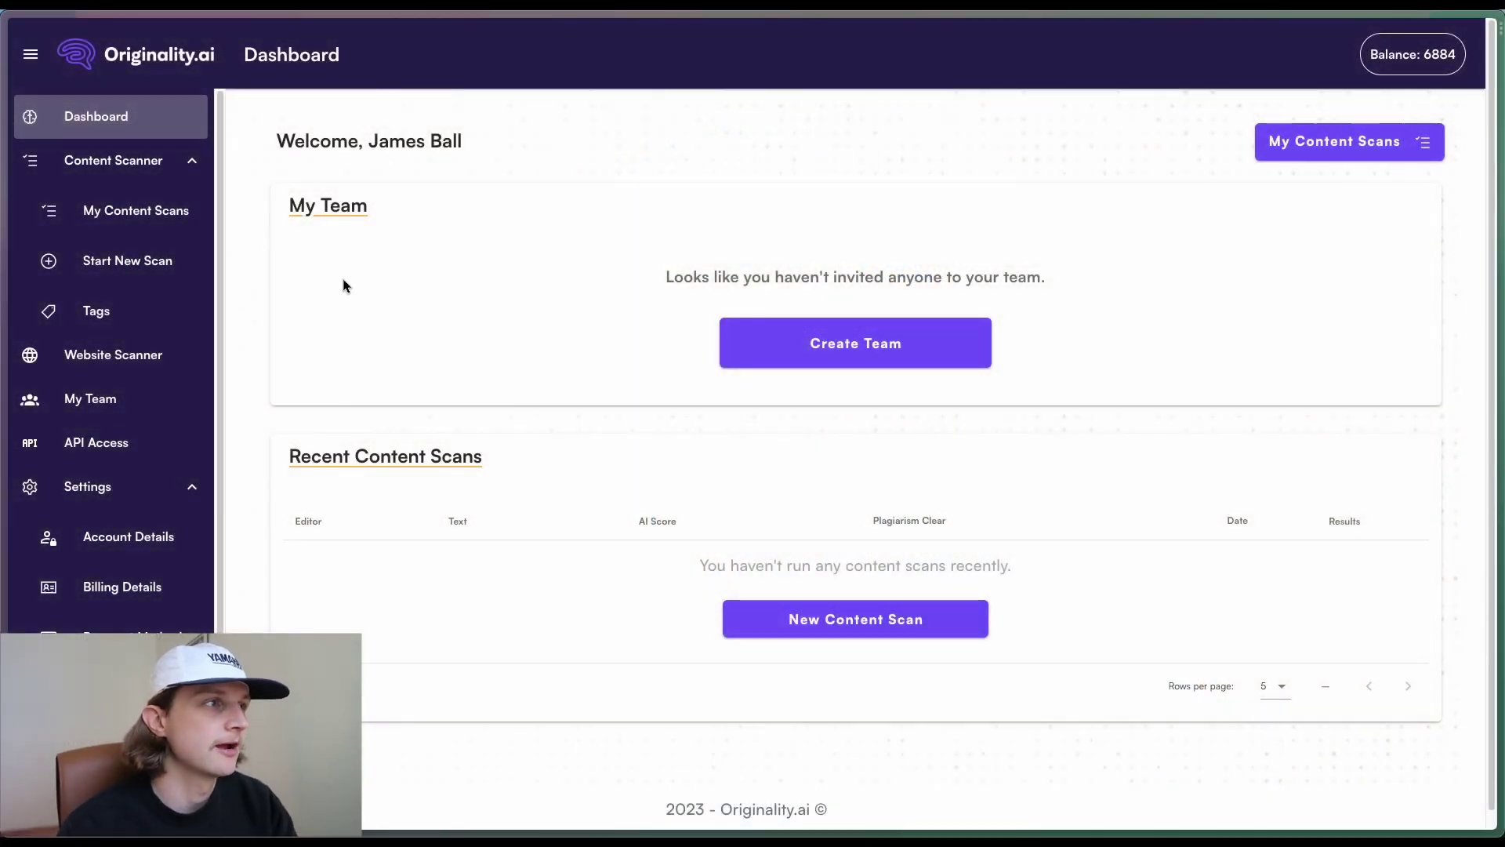
- Paste the 393-word Originality.AI article into a new scan and start the scan
click(142, 274)
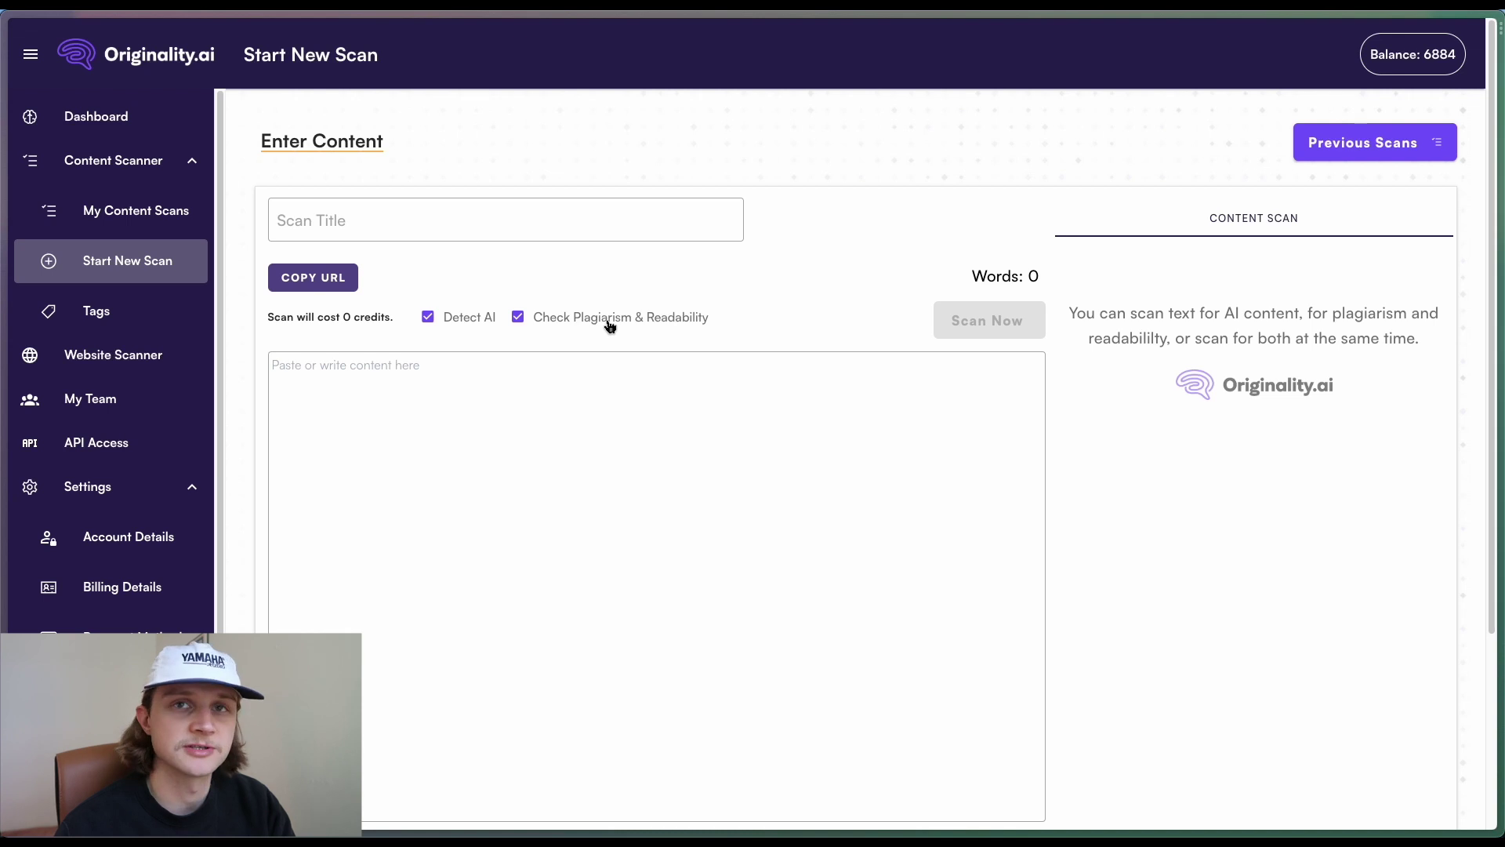
click(570, 401)
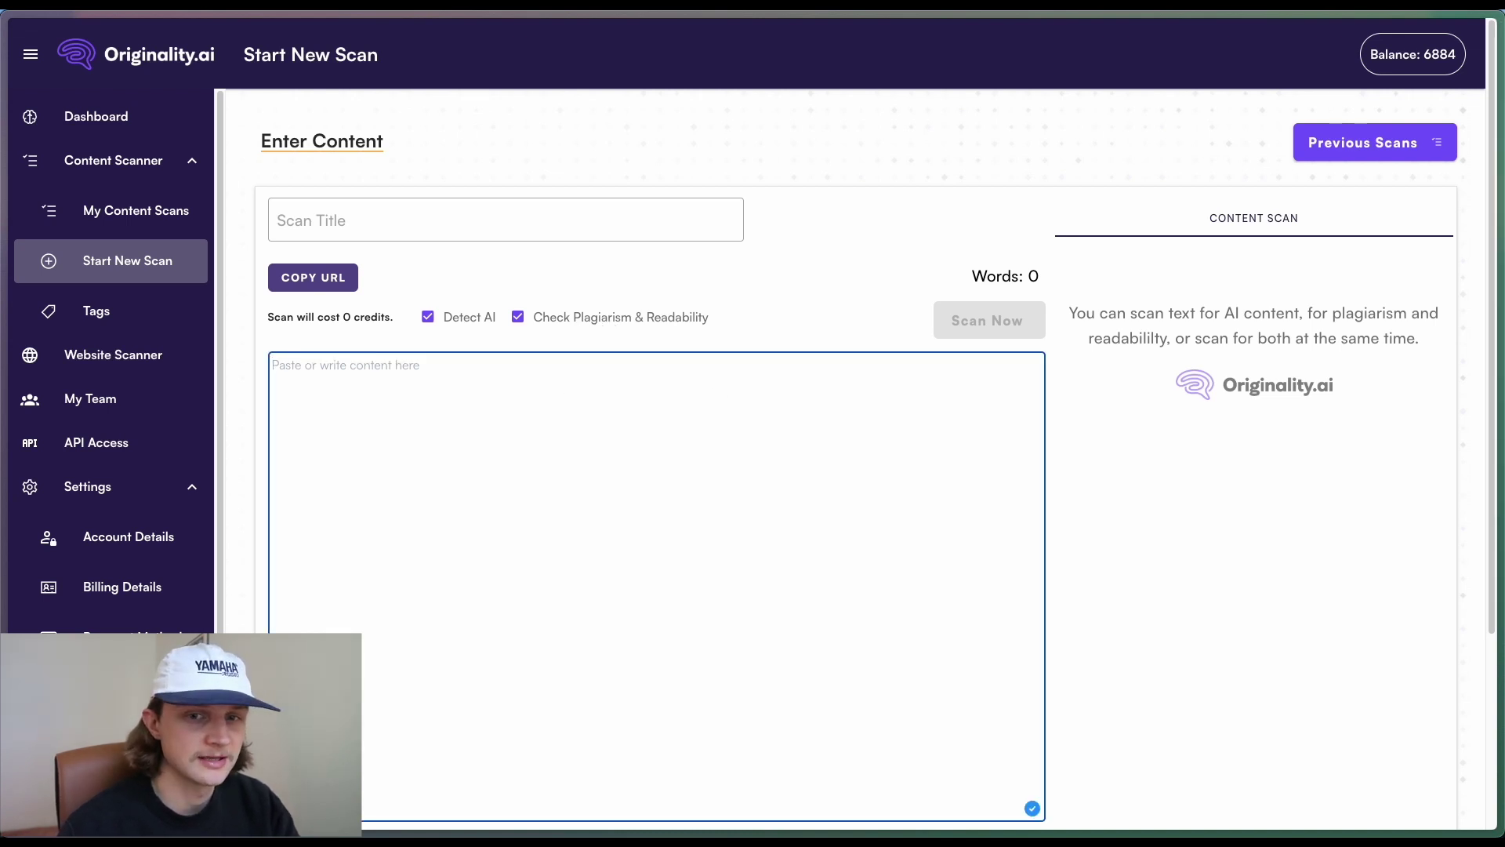
key(alt+Tab)
click(444, 431)
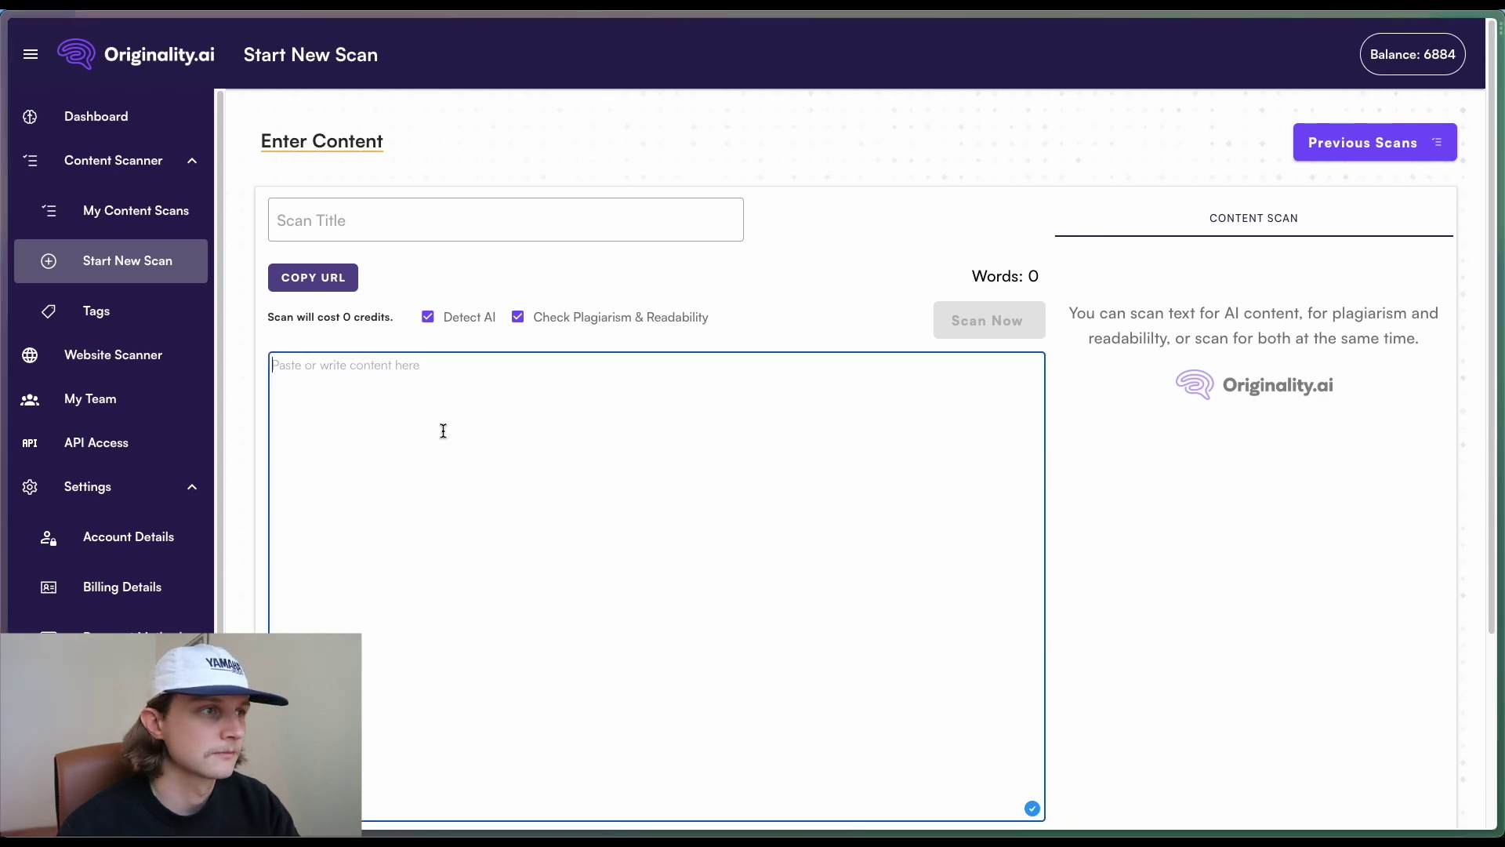
key(ctrl+v)
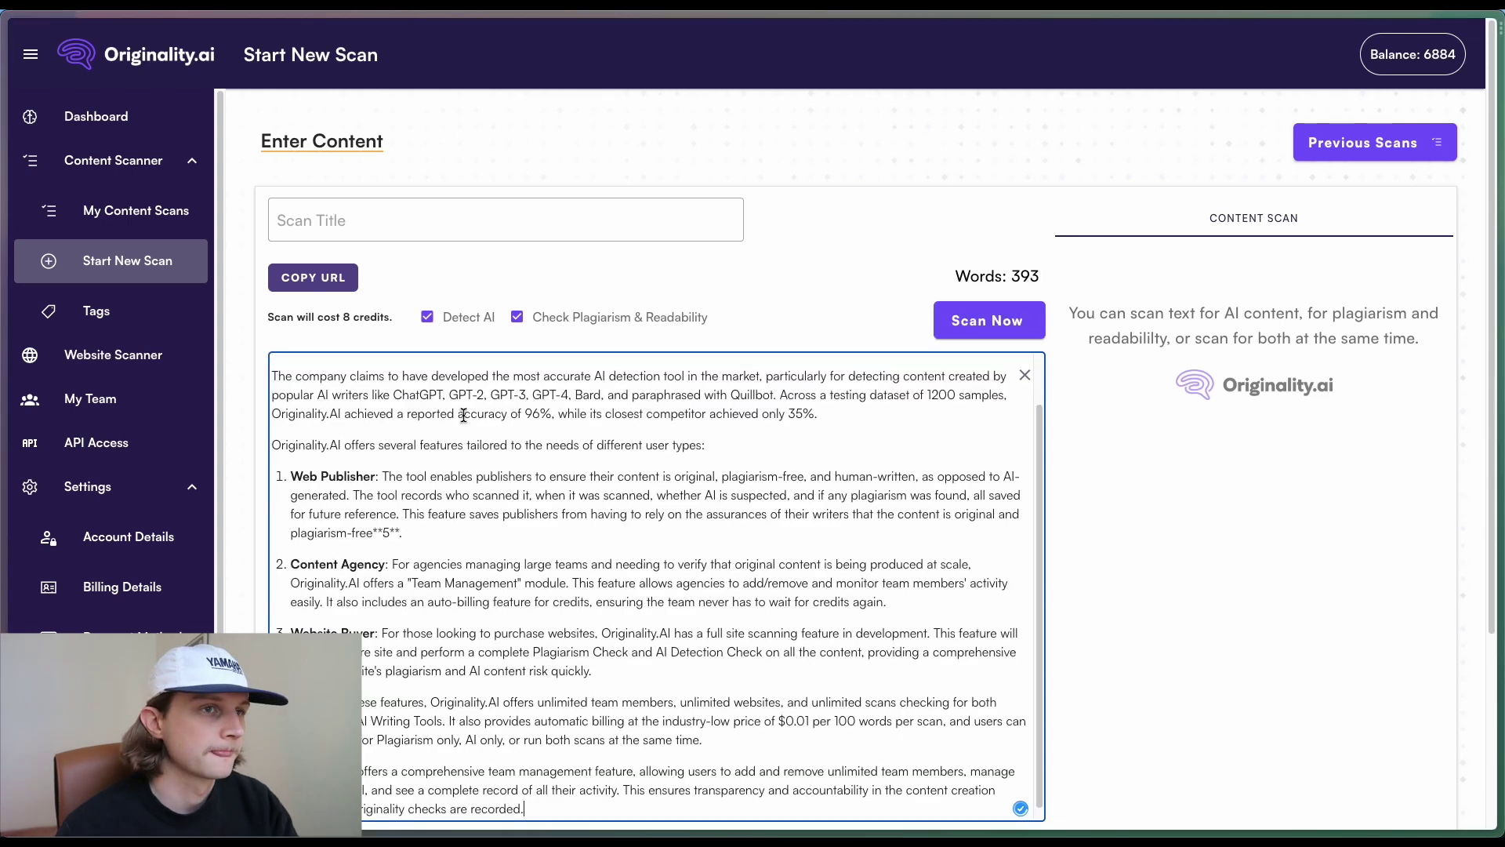
click(989, 321)
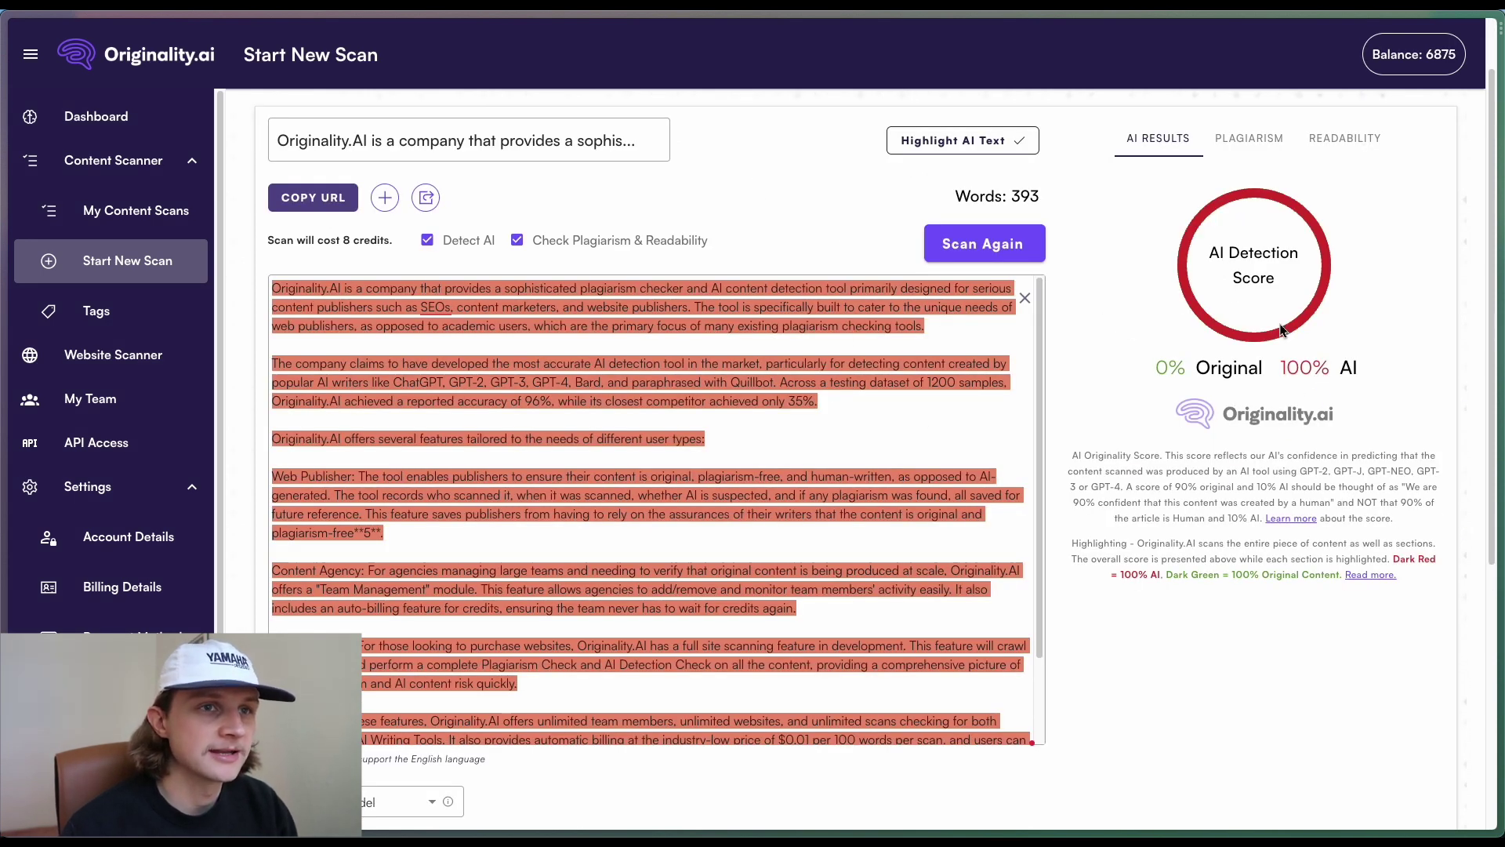
- Show the Plagiarism results (13% plagiarized) and review the four matched websites
mouse_move(745, 499)
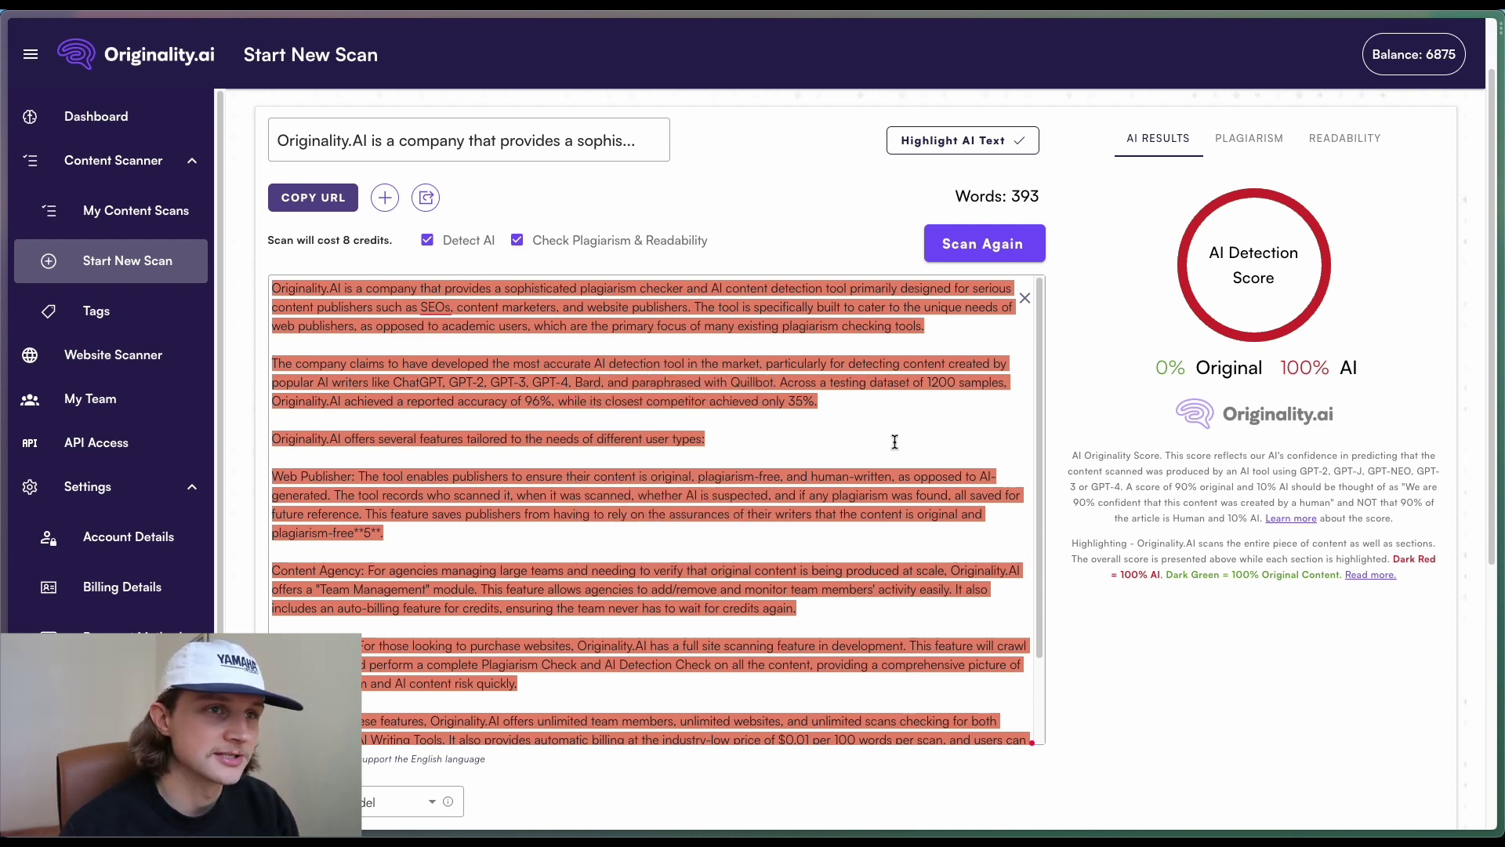
click(1251, 139)
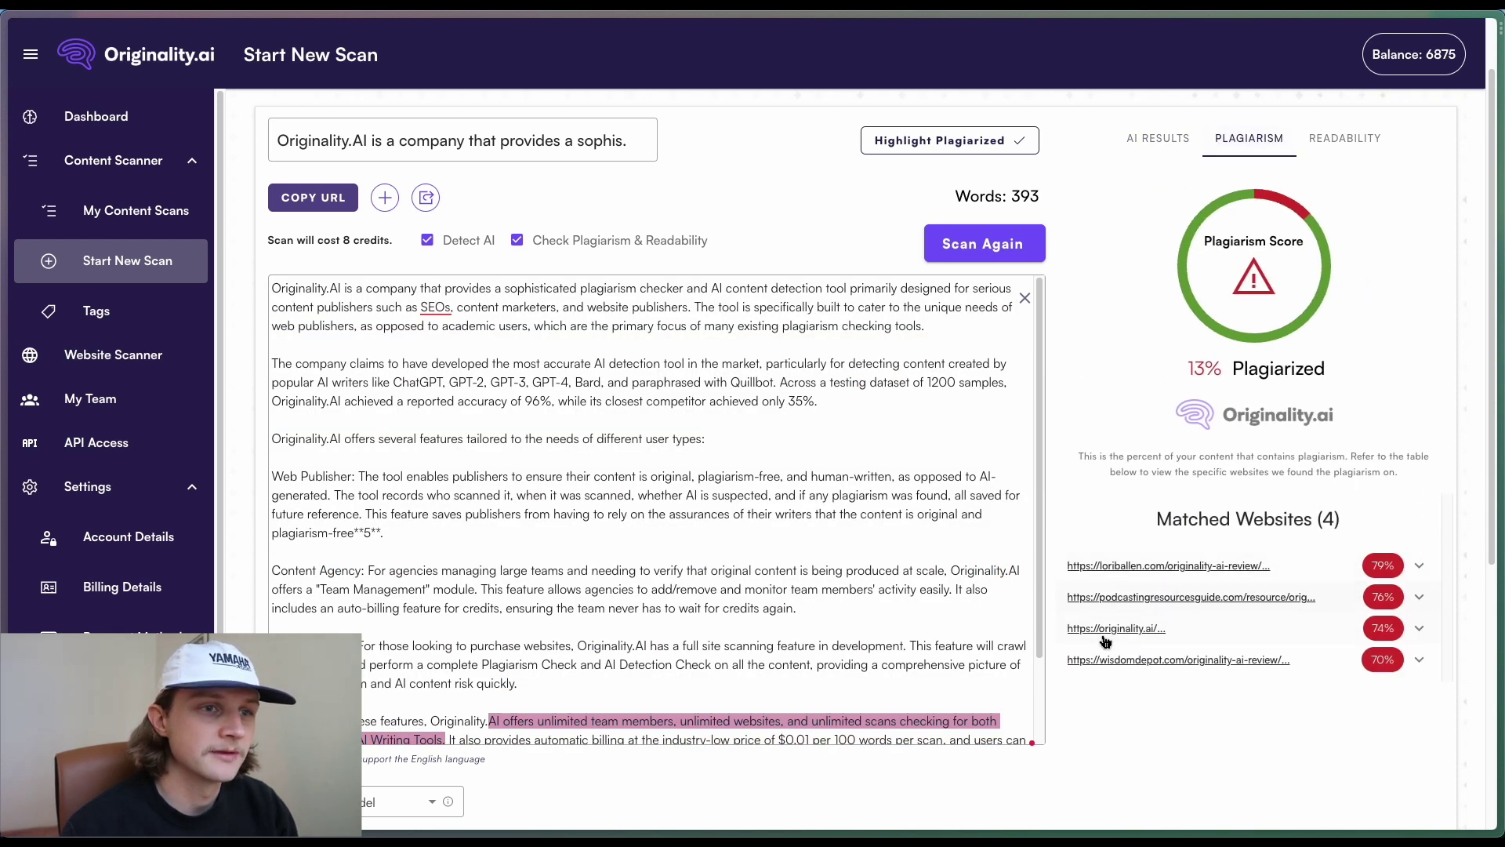
scroll(1146, 650, down, 1)
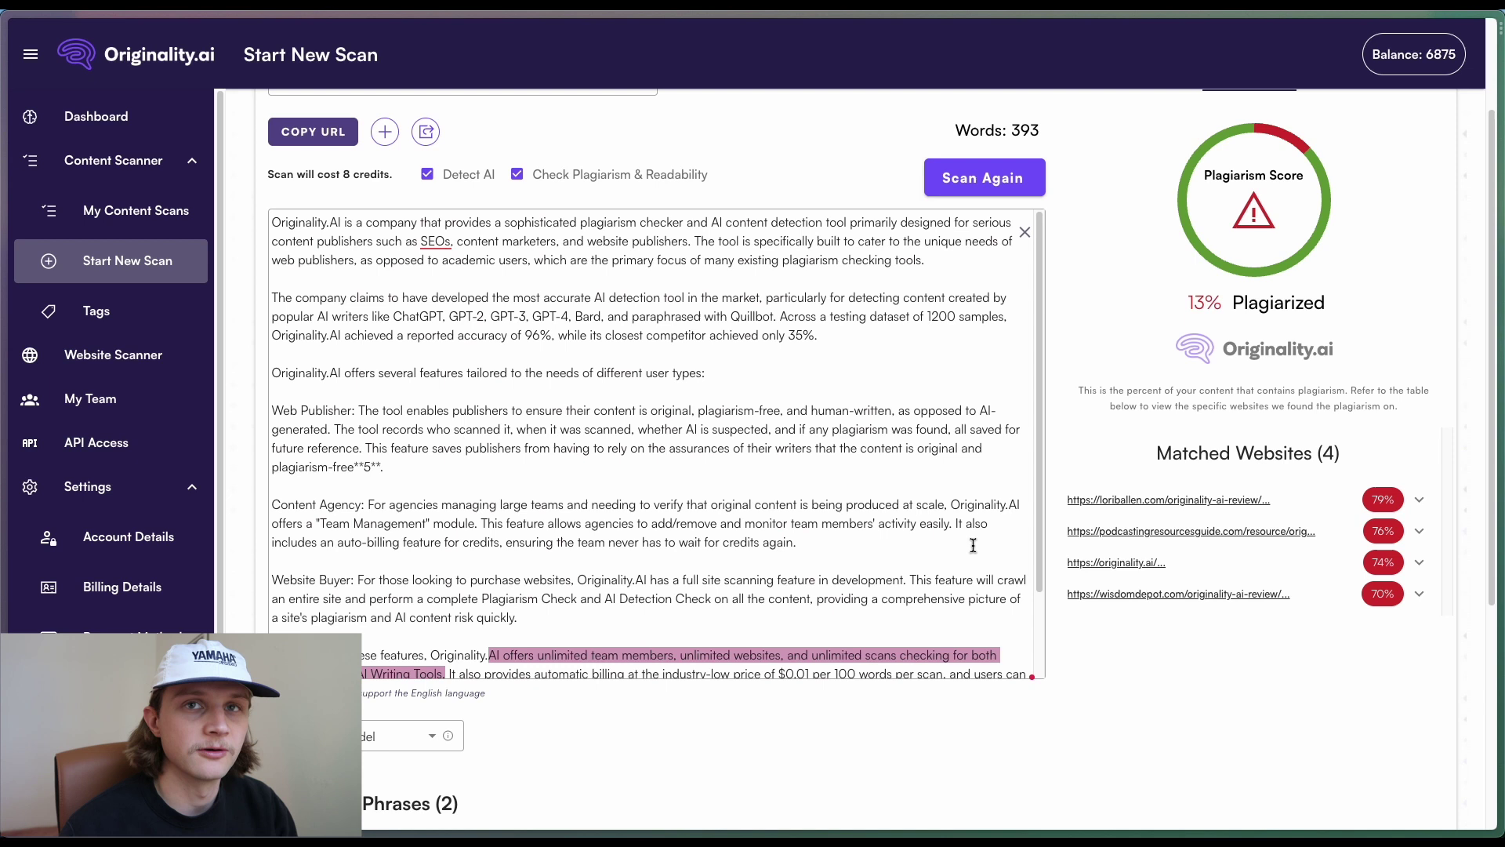
scroll(1137, 470, up, 1)
scroll(1199, 411, up, 2)
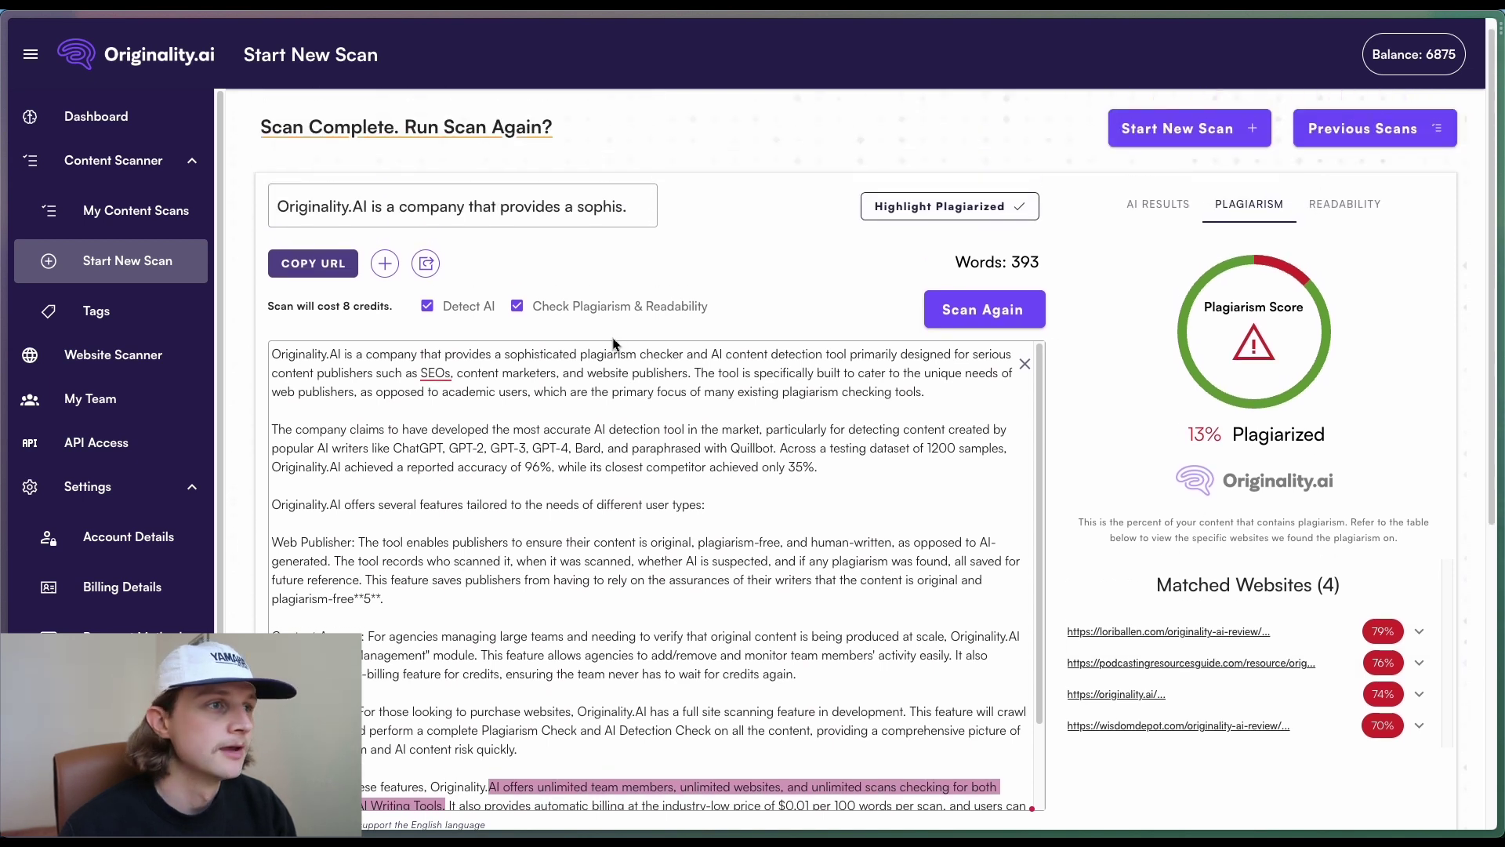
- Open the Readability results and page forward through the FORCAST, Gunning Fog and Dale-Chall scores
click(1333, 218)
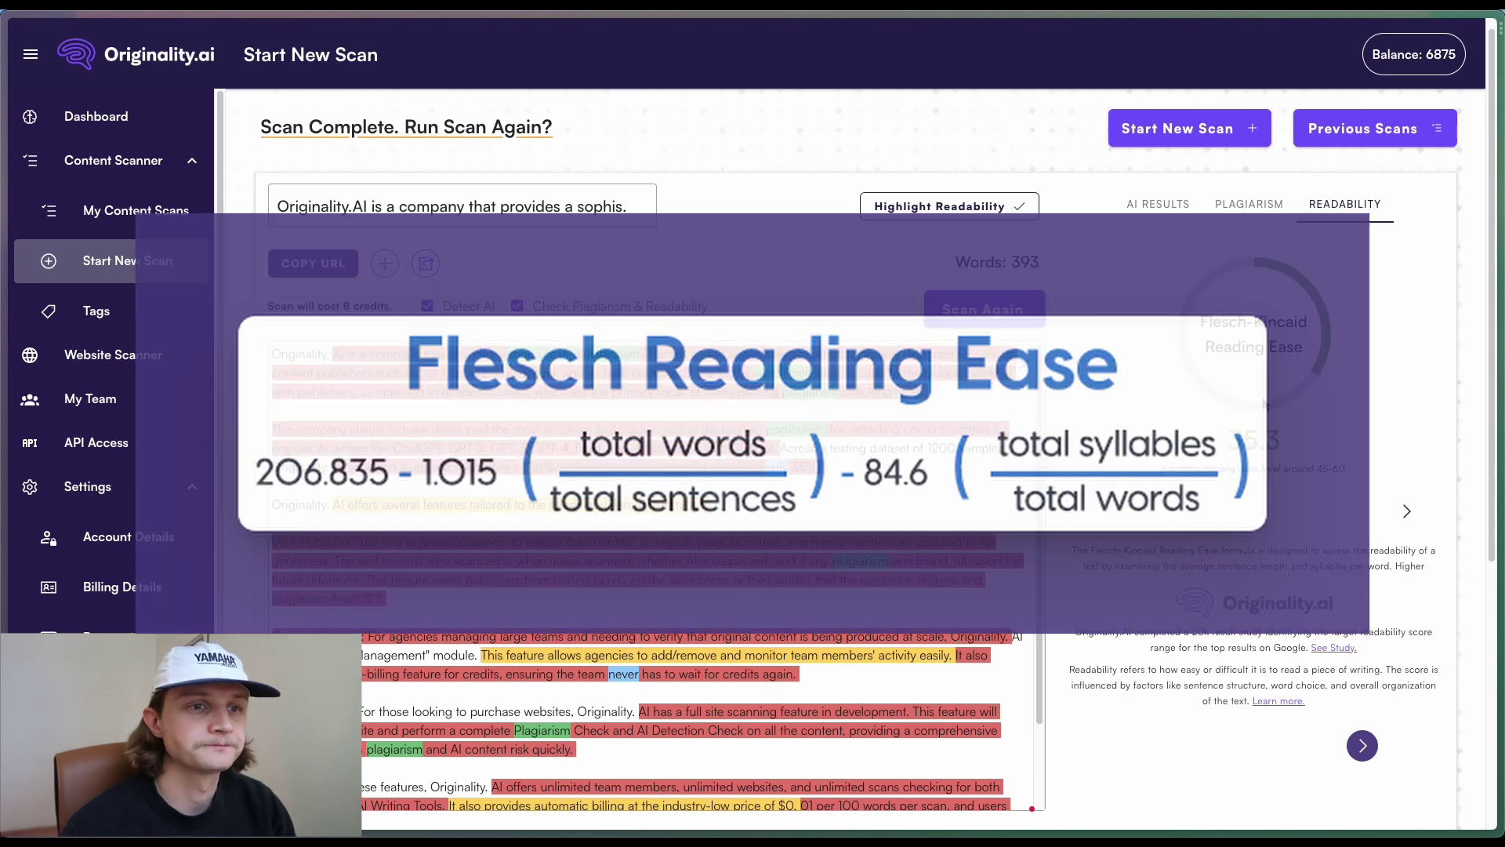
scroll(1438, 451, down, 1)
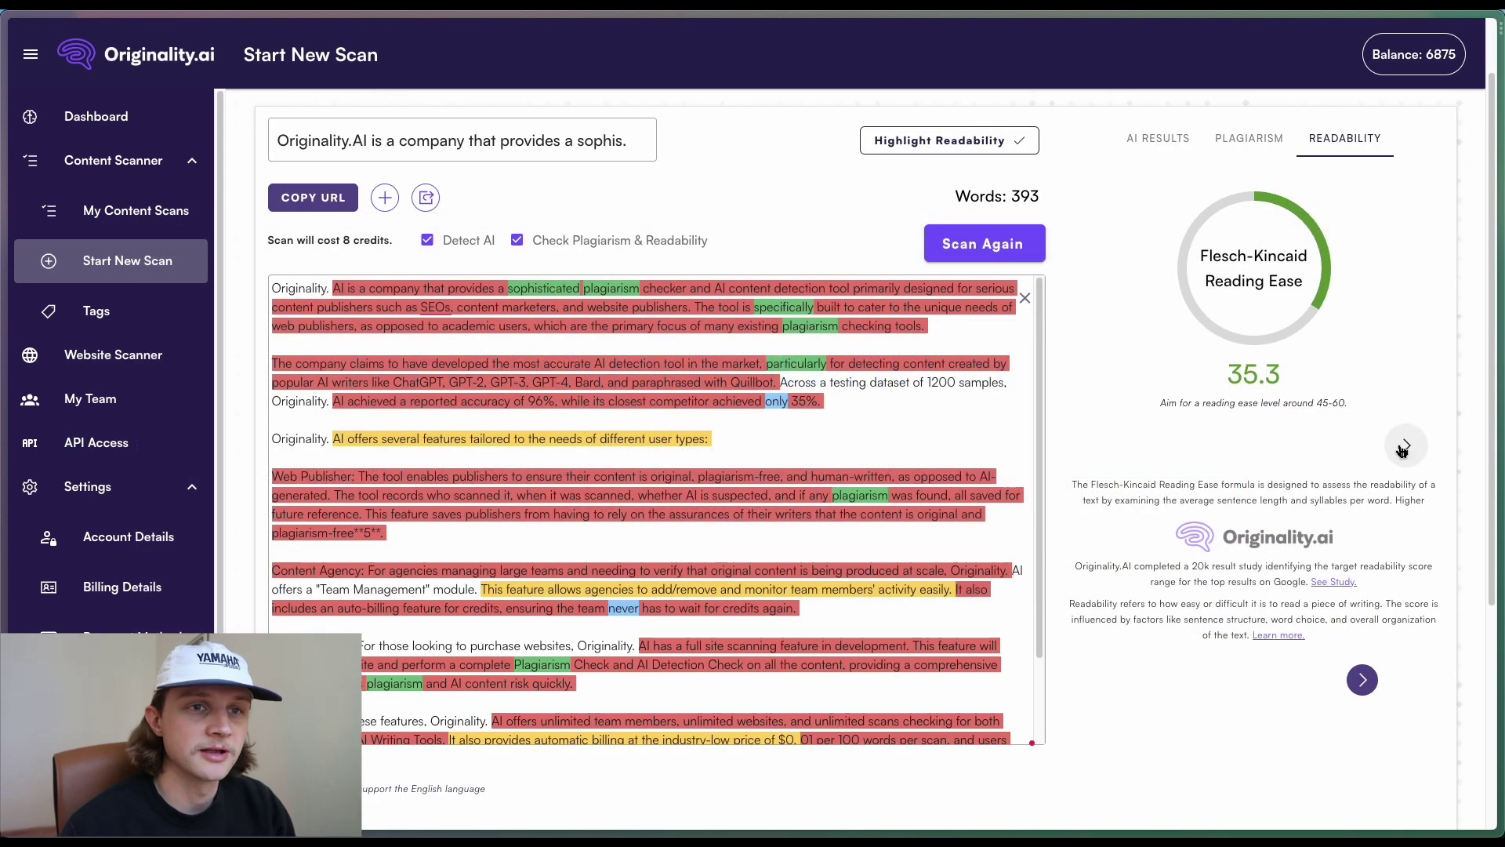
click(1407, 445)
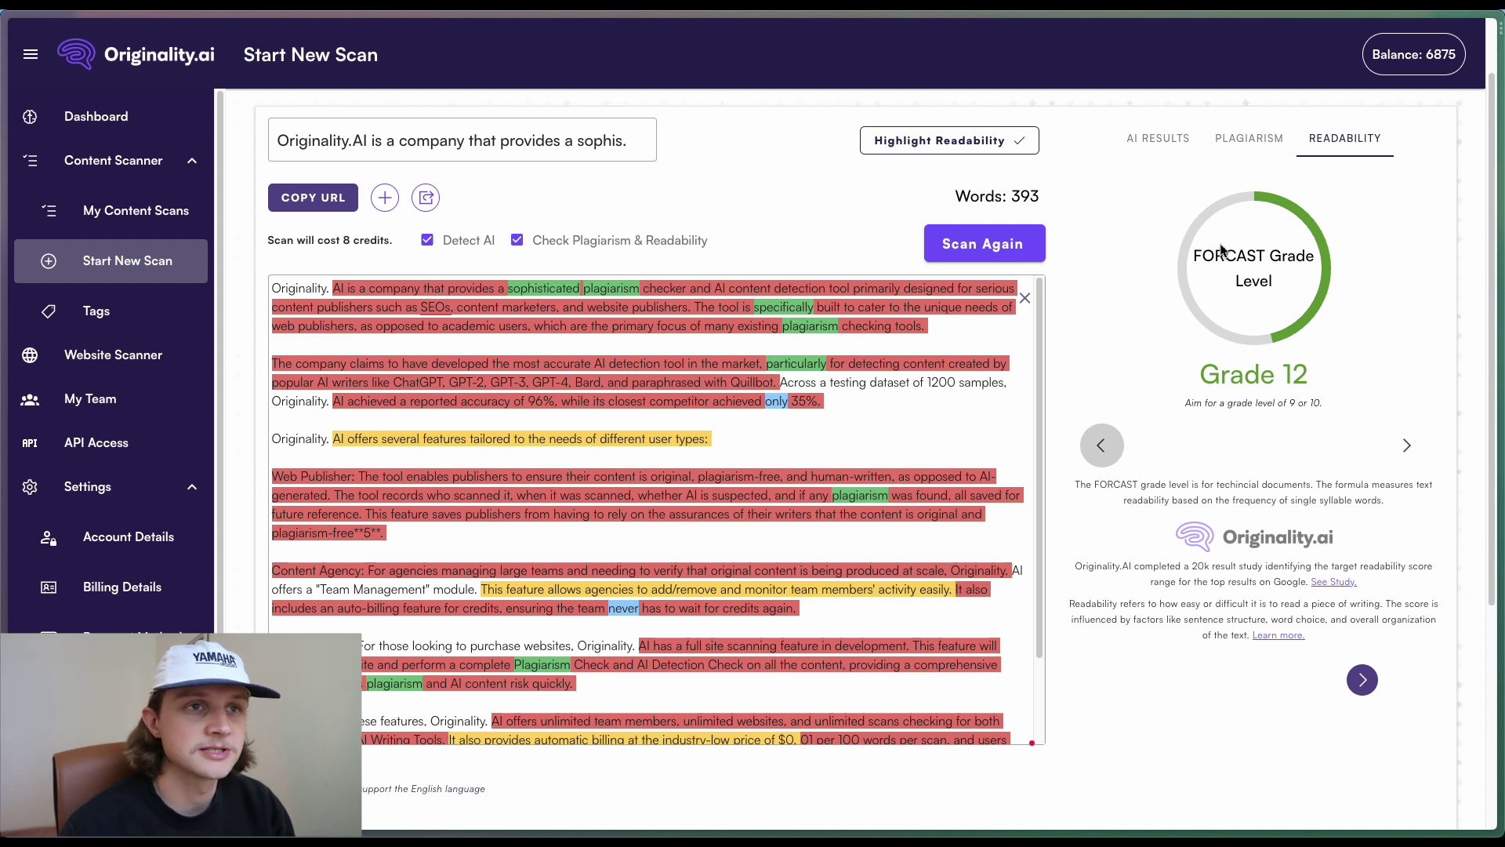
click(1405, 447)
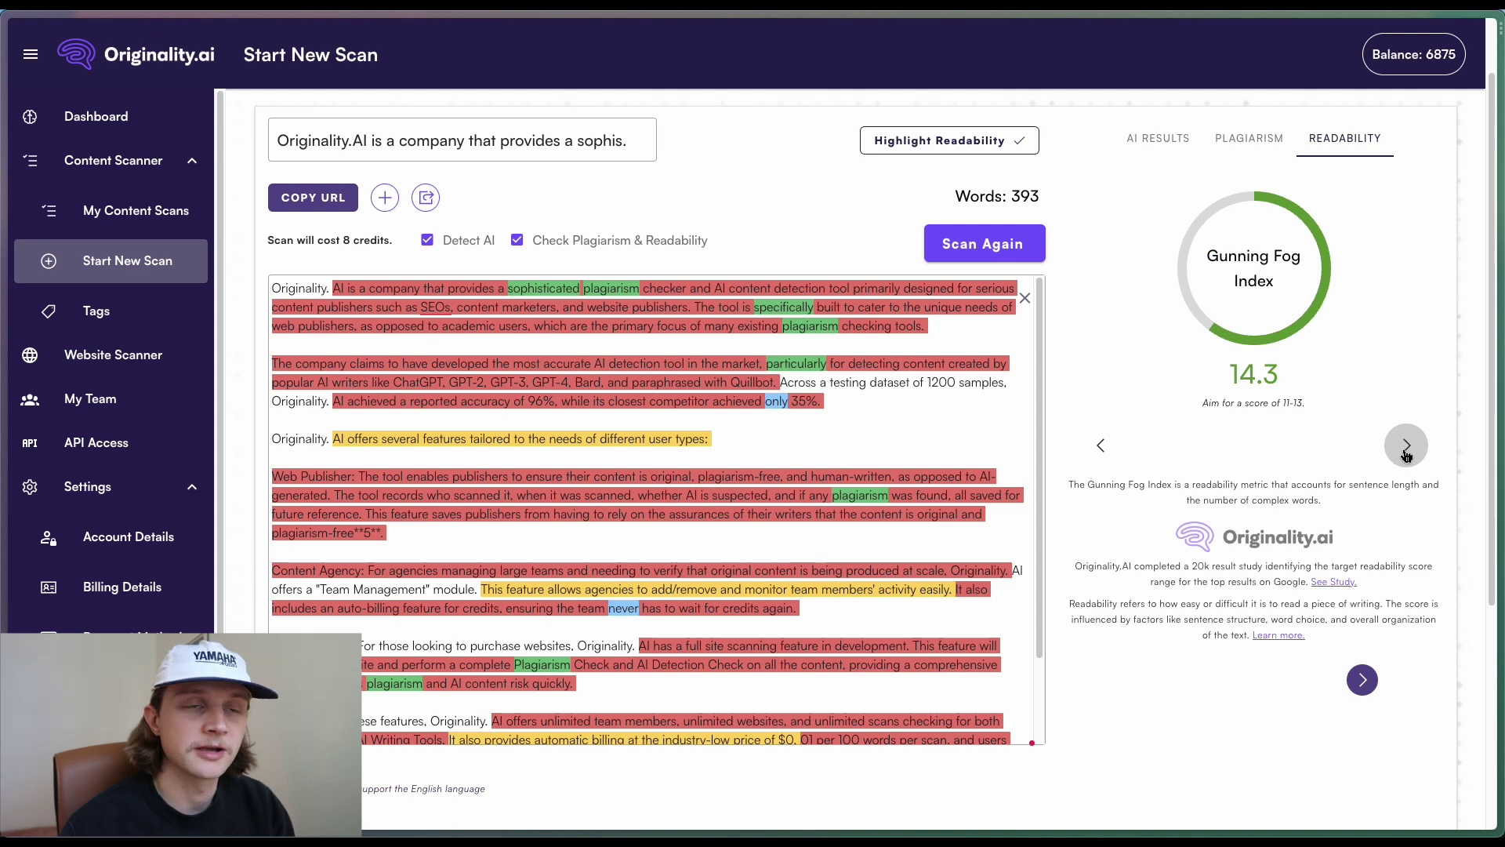
click(1406, 449)
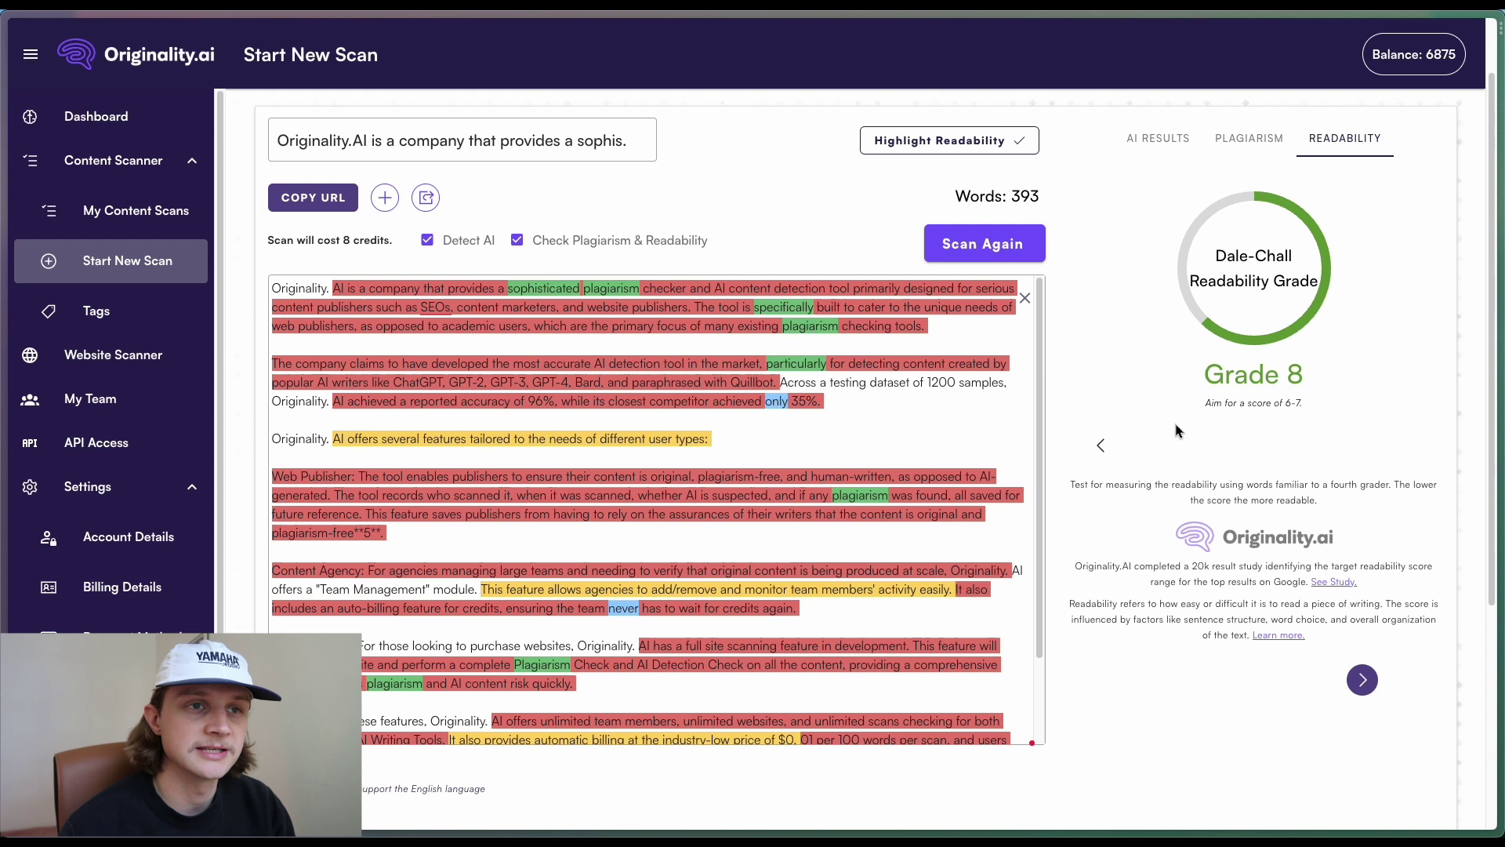
- Cycle back through the scores to Flesch-Kincaid Reading Ease and select its 35.3 value
click(1111, 453)
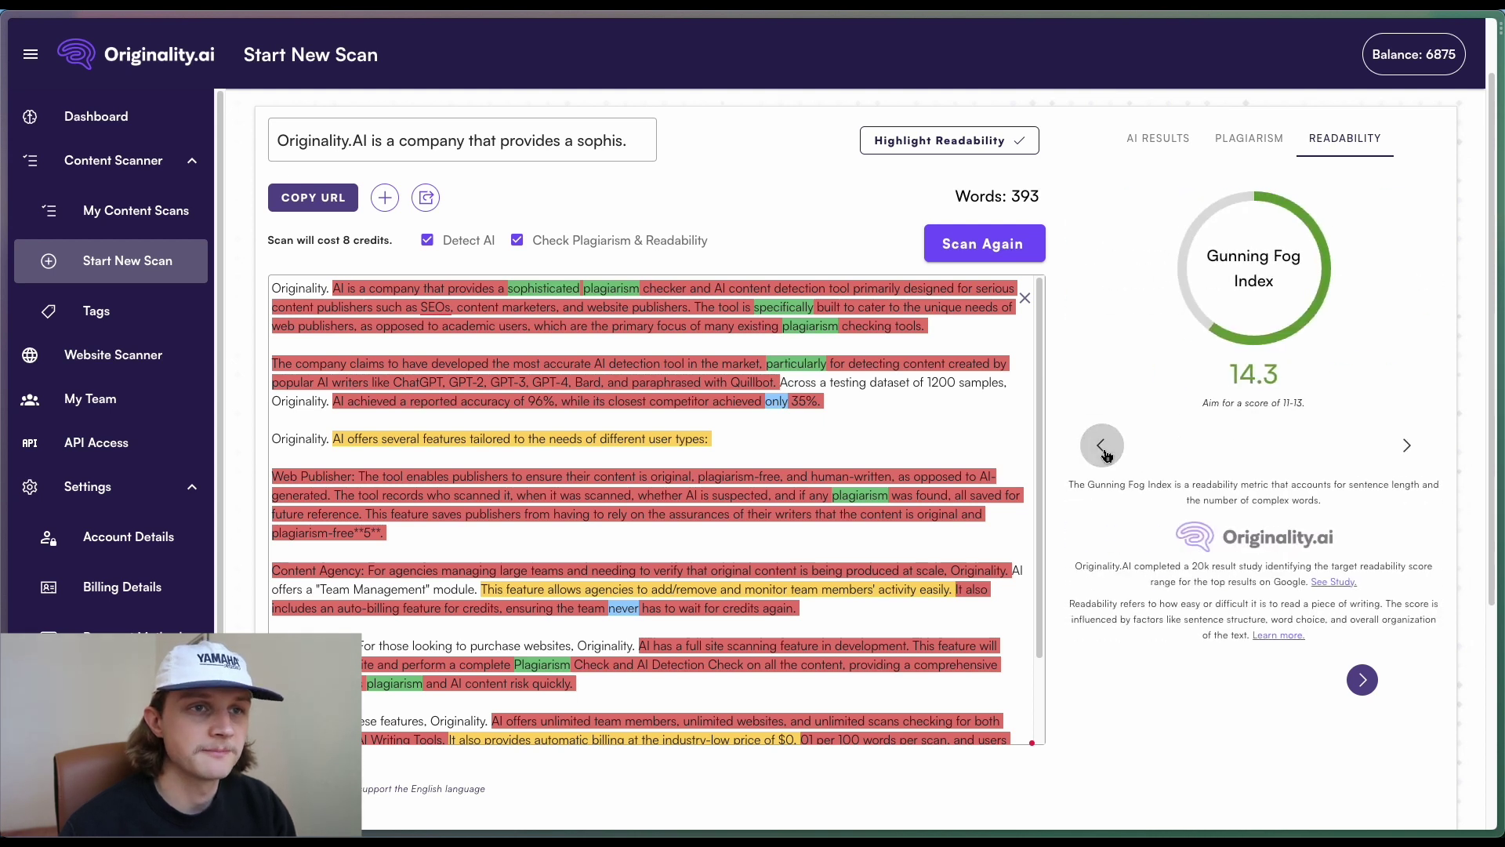
click(1106, 448)
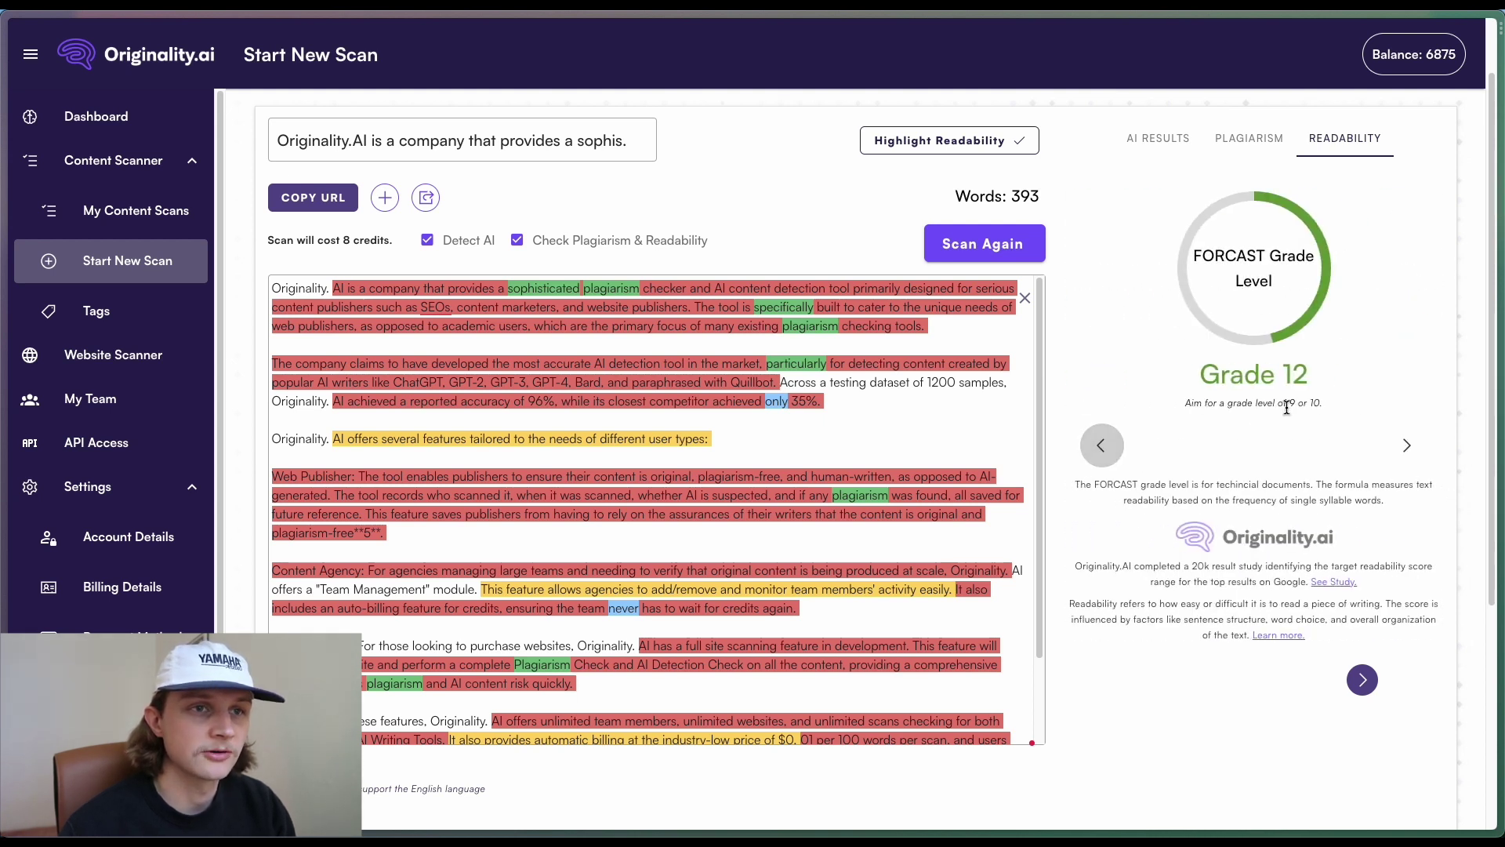
click(1406, 449)
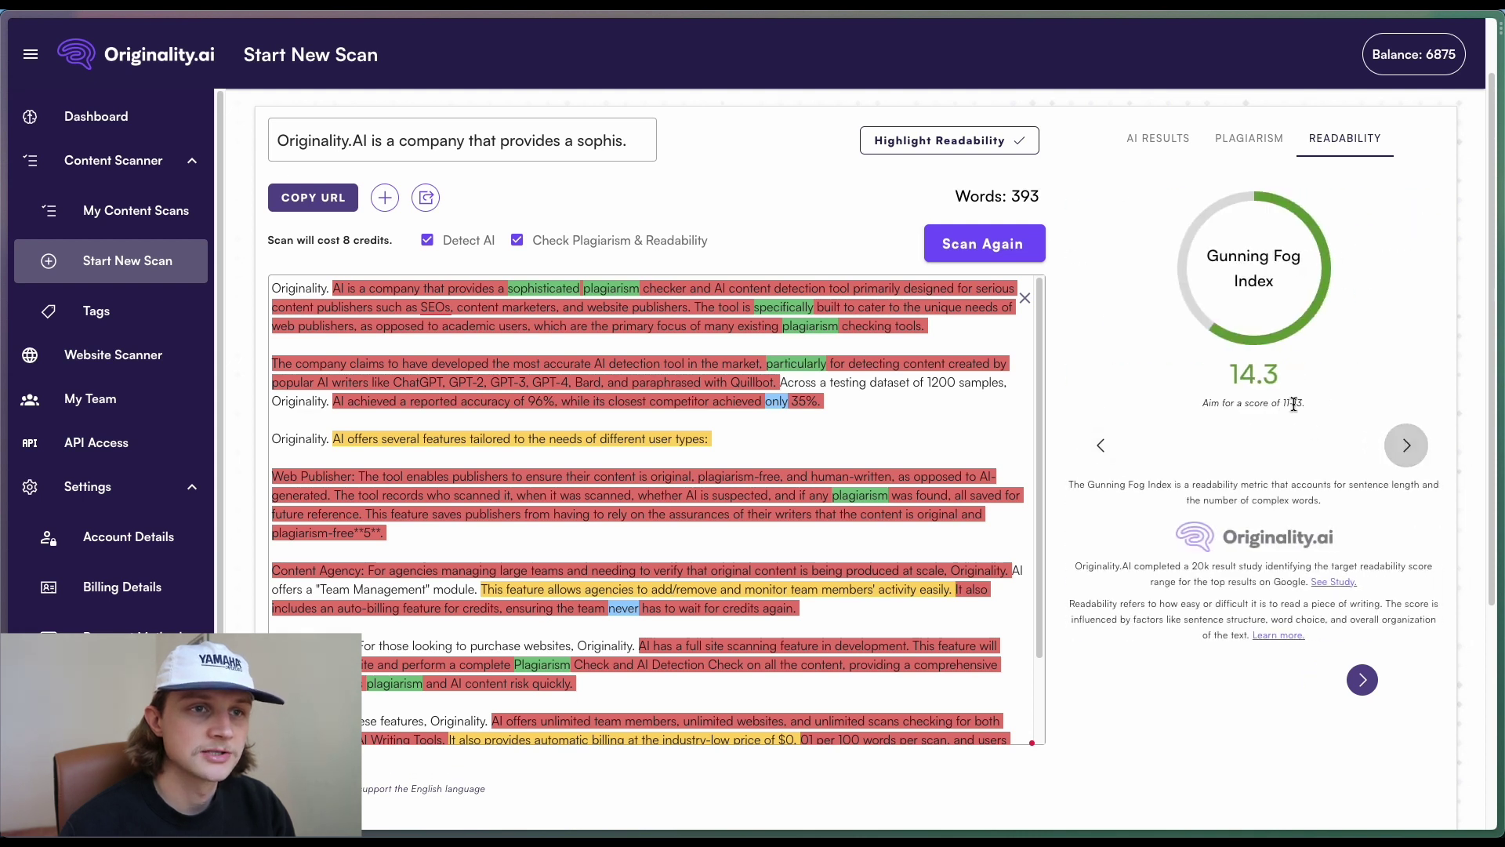
click(1405, 444)
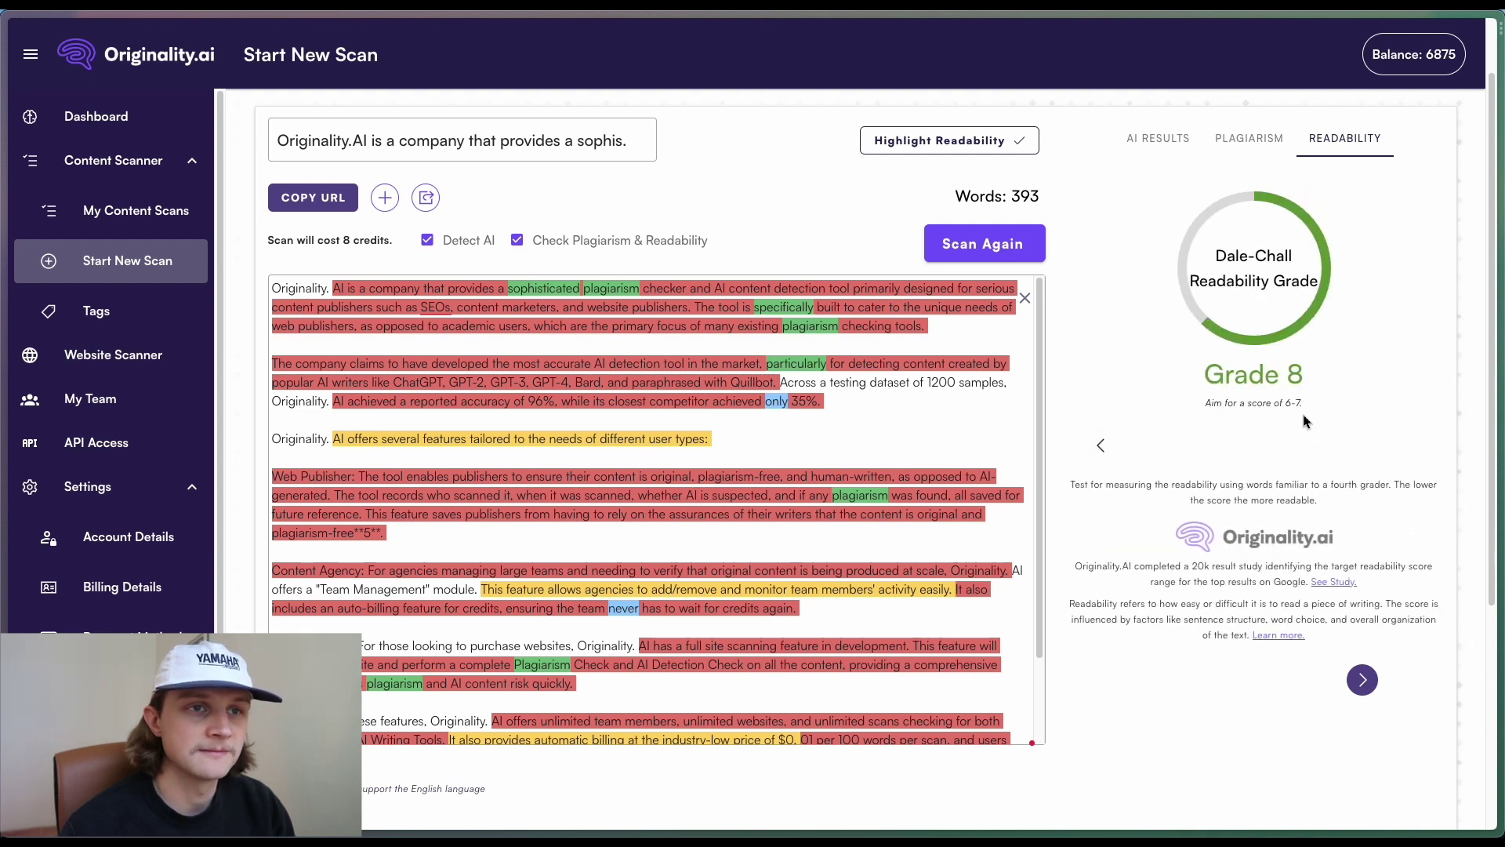
click(1102, 447)
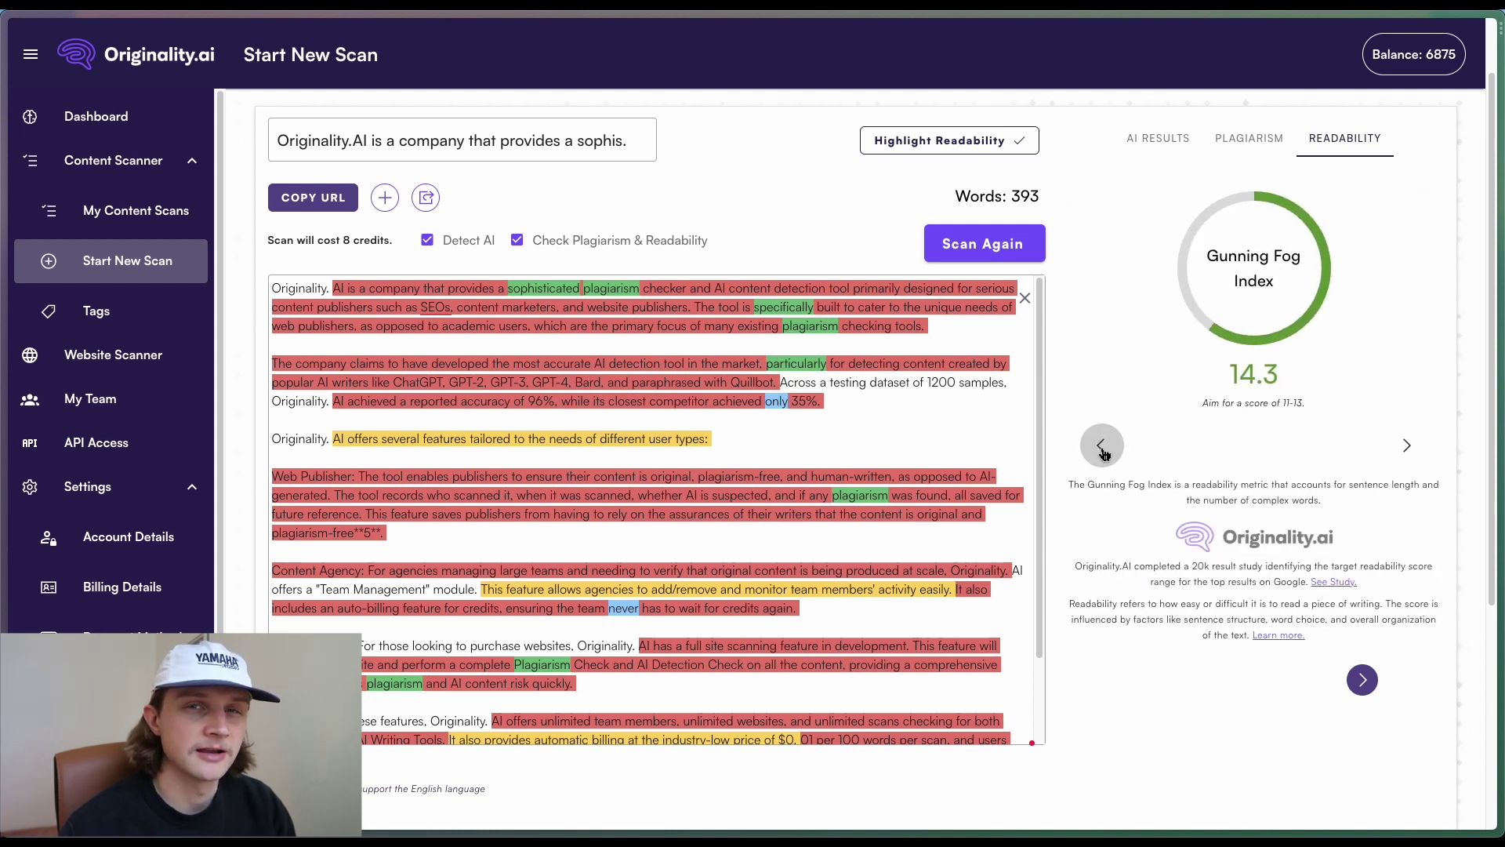
click(1101, 448)
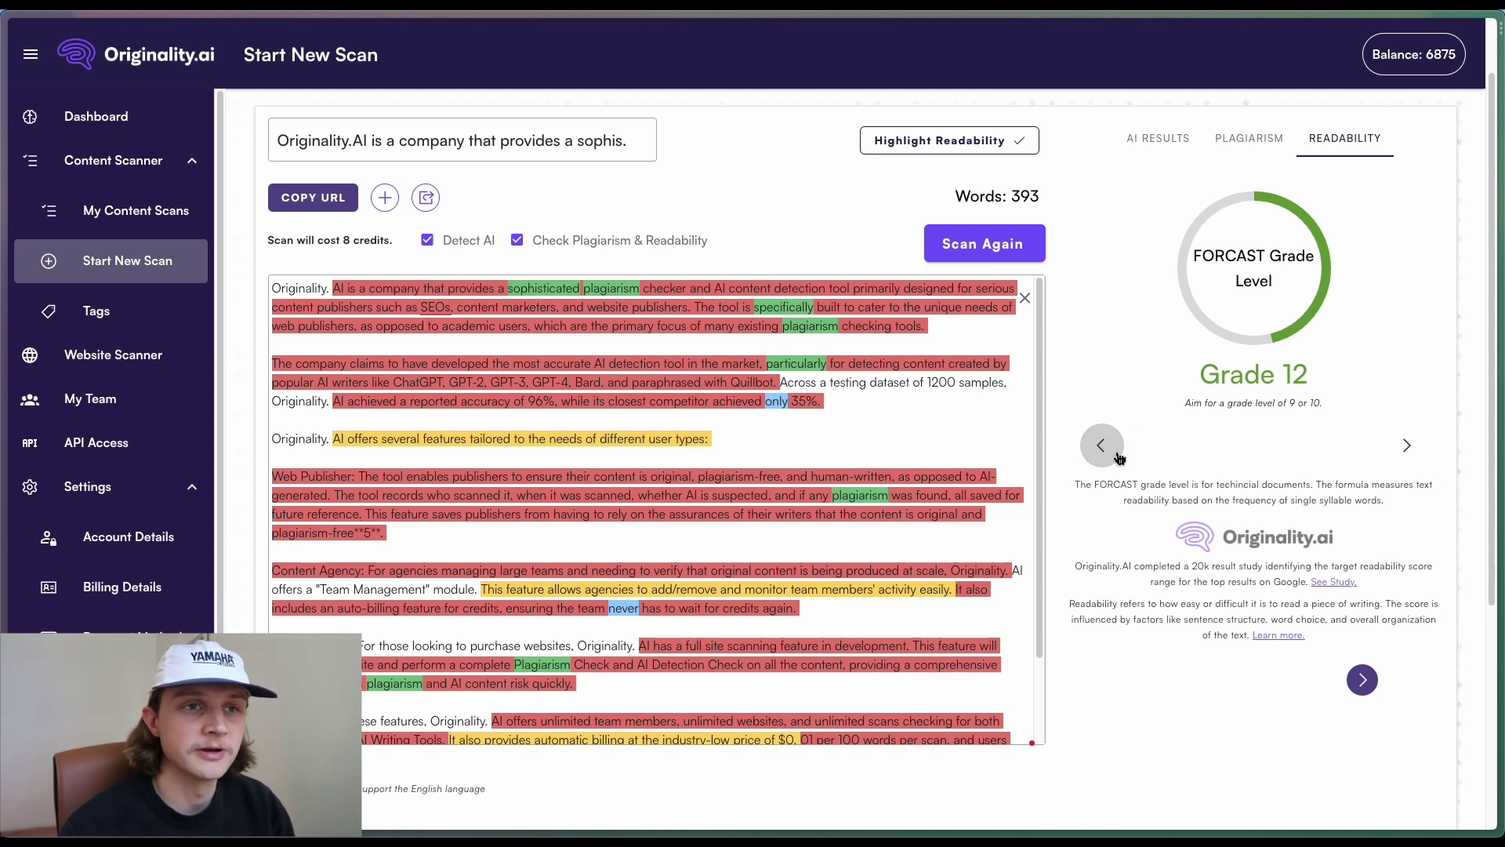
click(1104, 447)
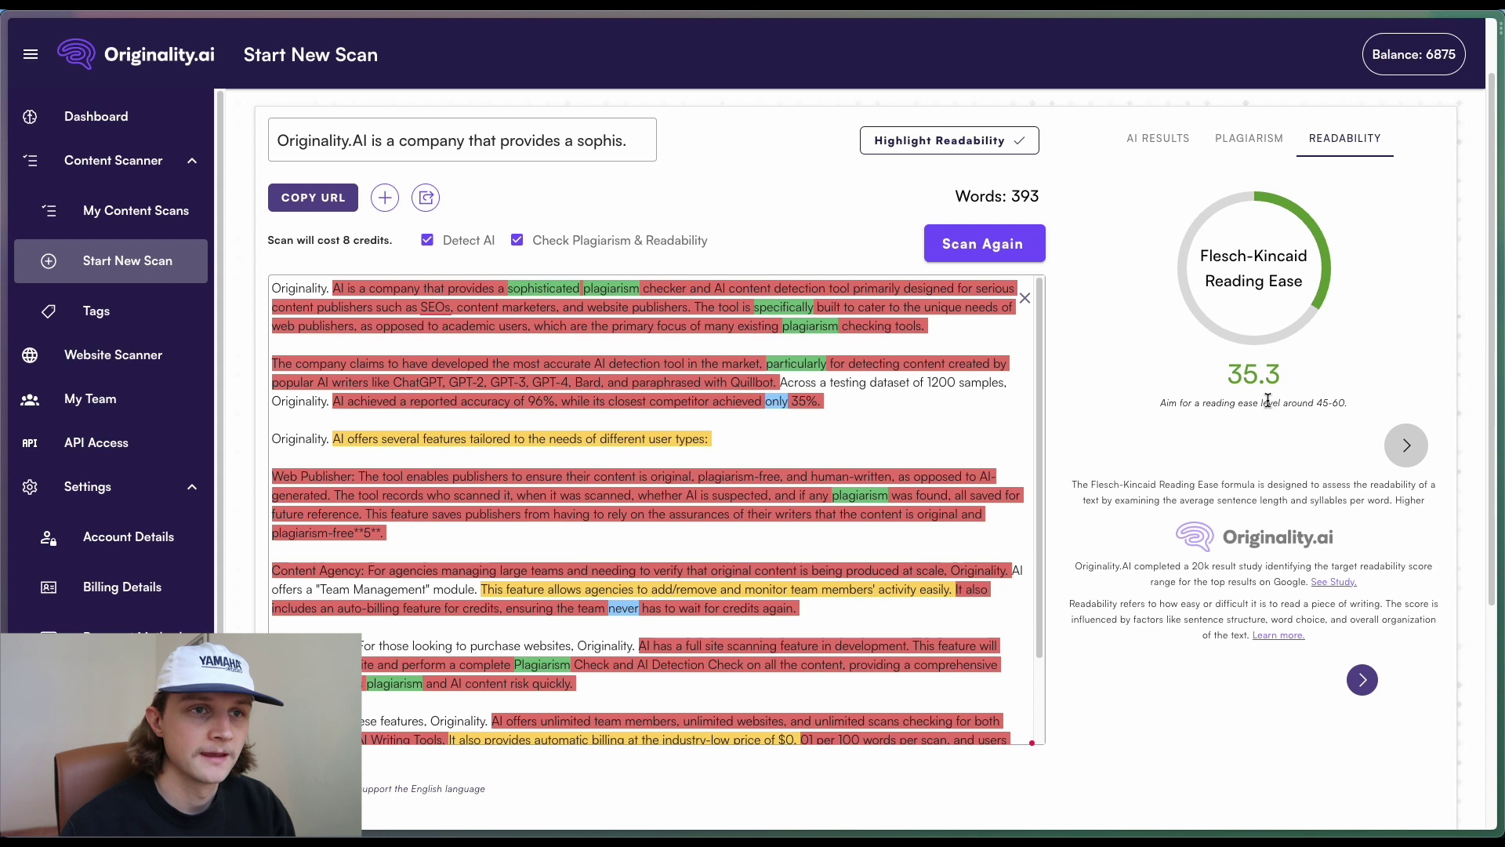
double_click(1234, 374)
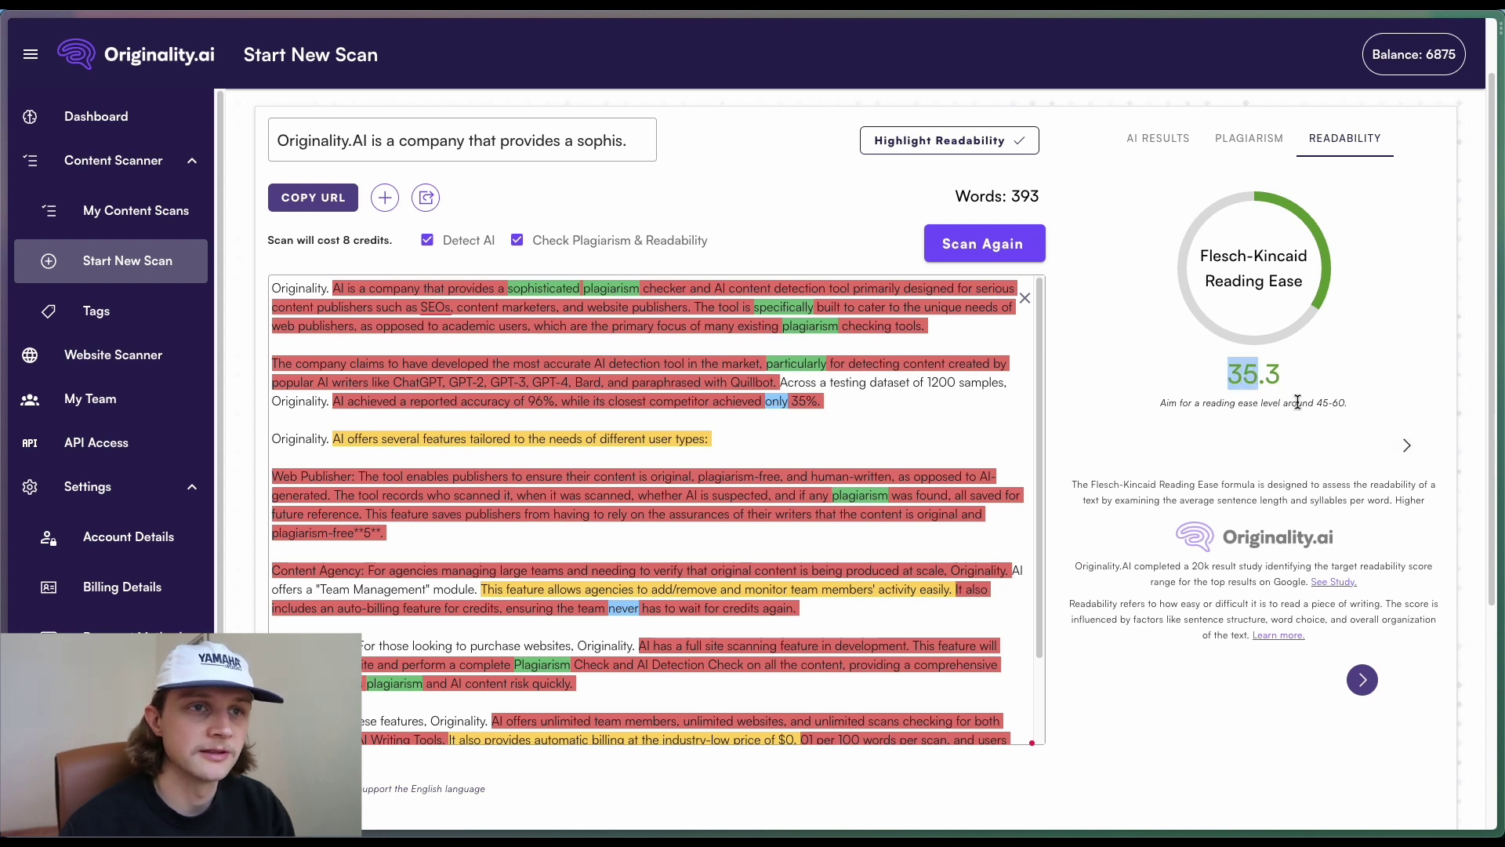
click(1322, 406)
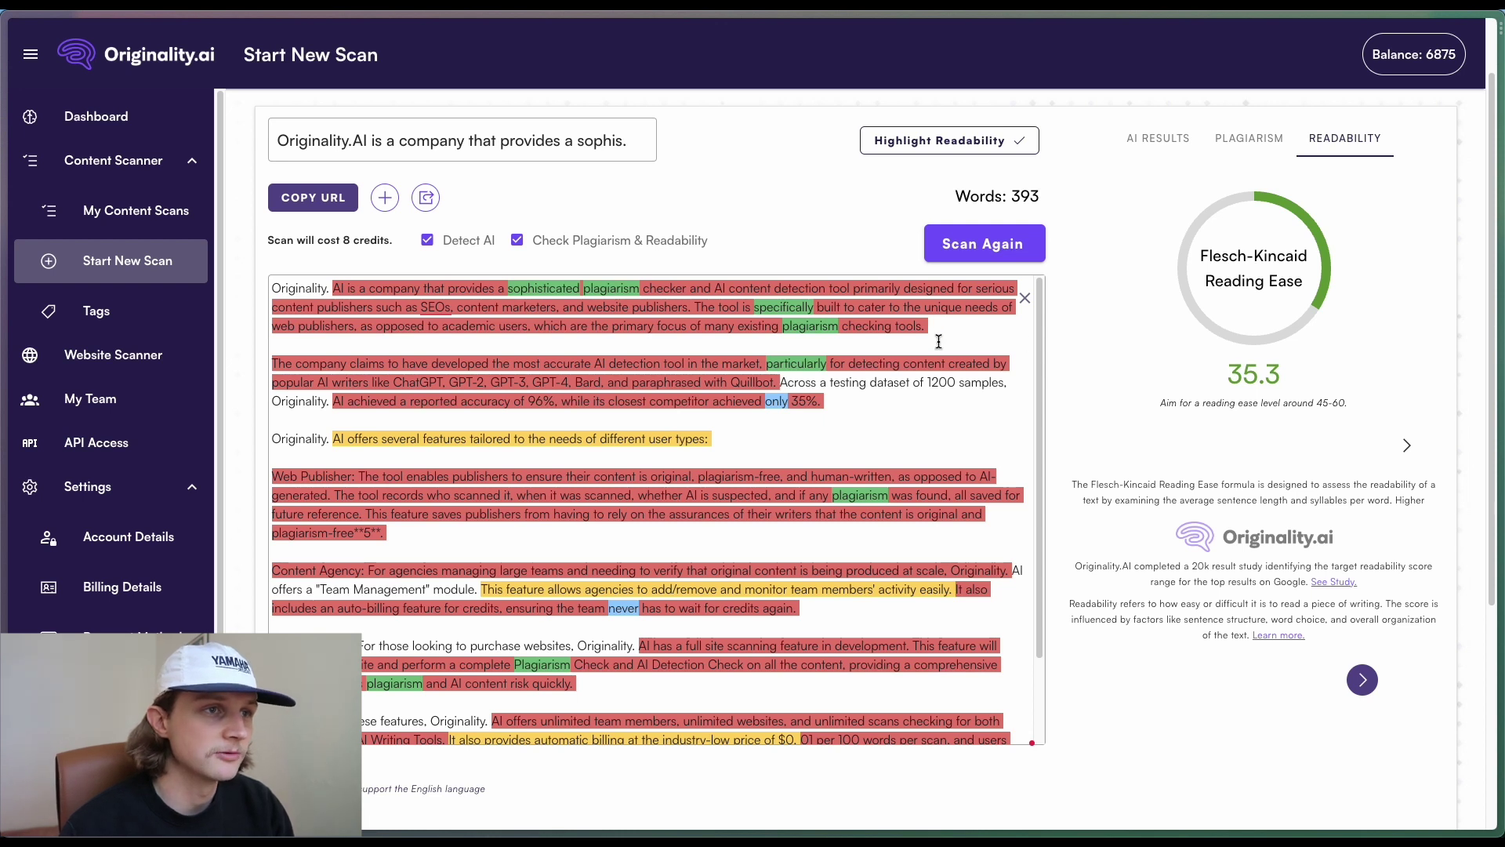
mouse_move(884, 334)
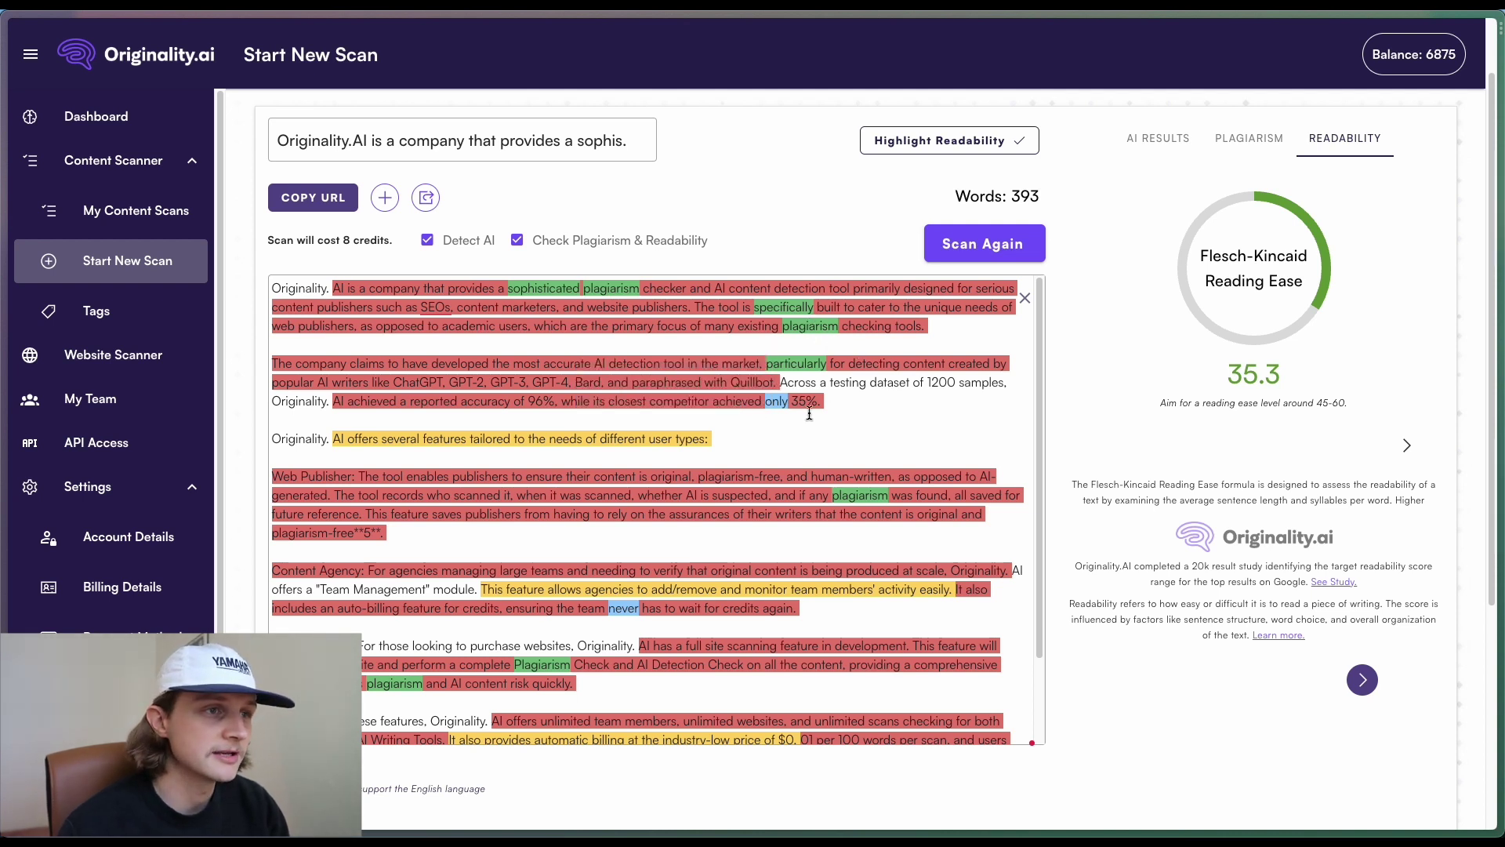
mouse_move(780, 406)
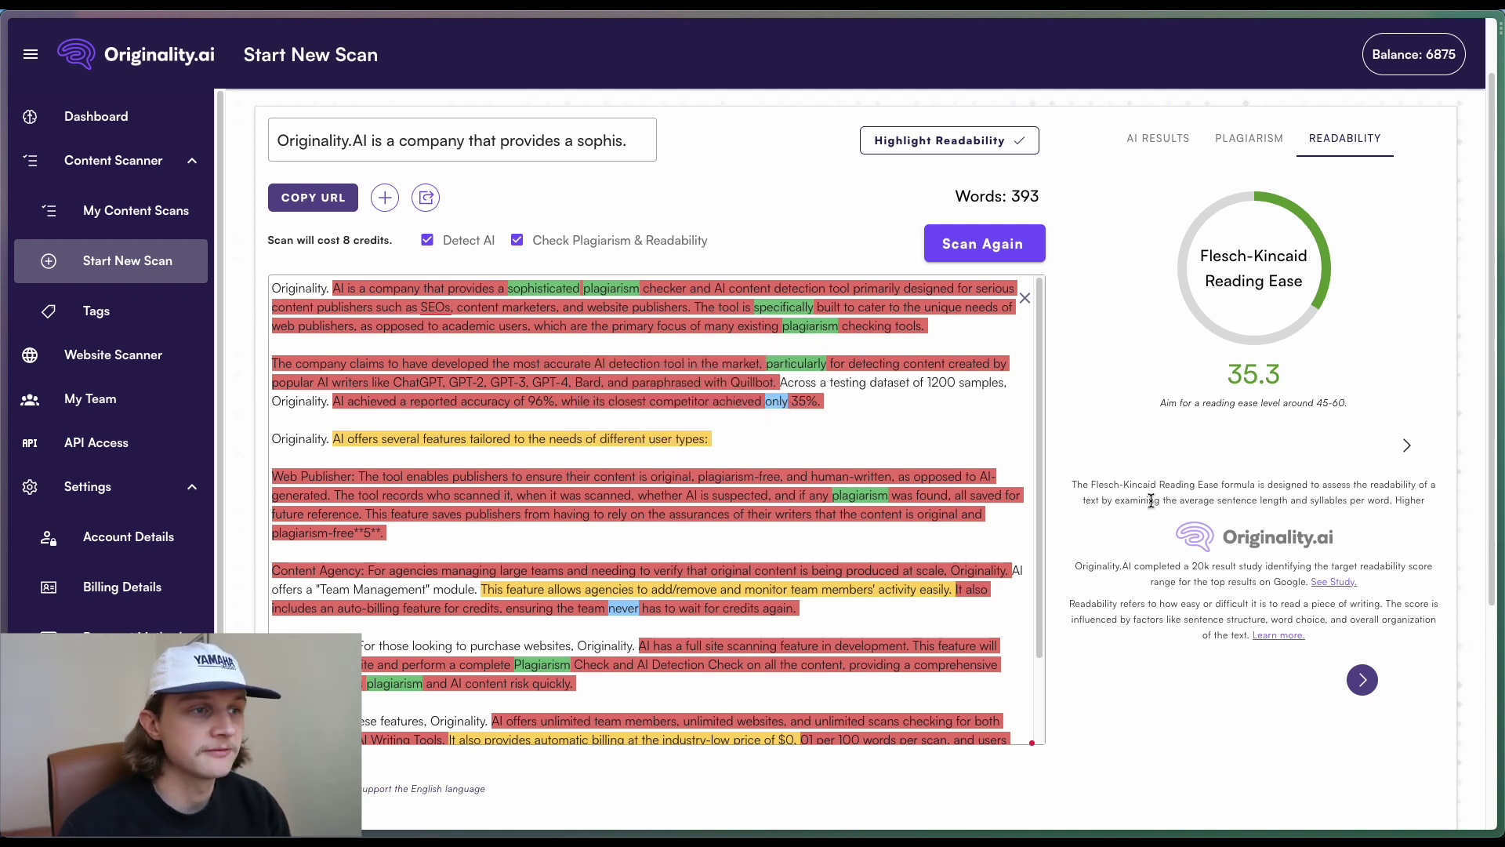
scroll(821, 414, down, 1)
scroll(1174, 428, down, 4)
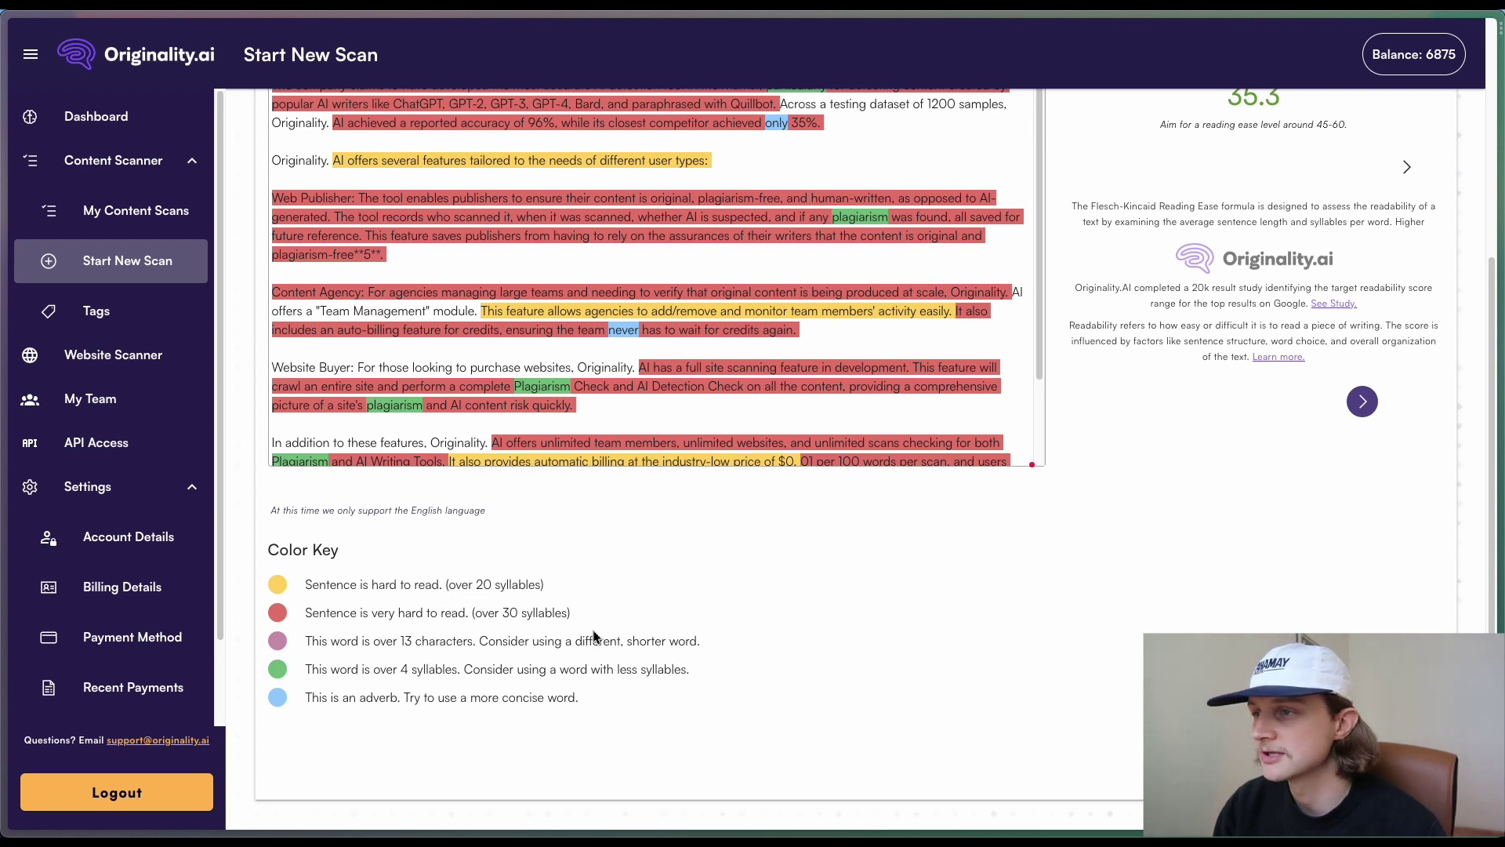
scroll(633, 658, down, 1)
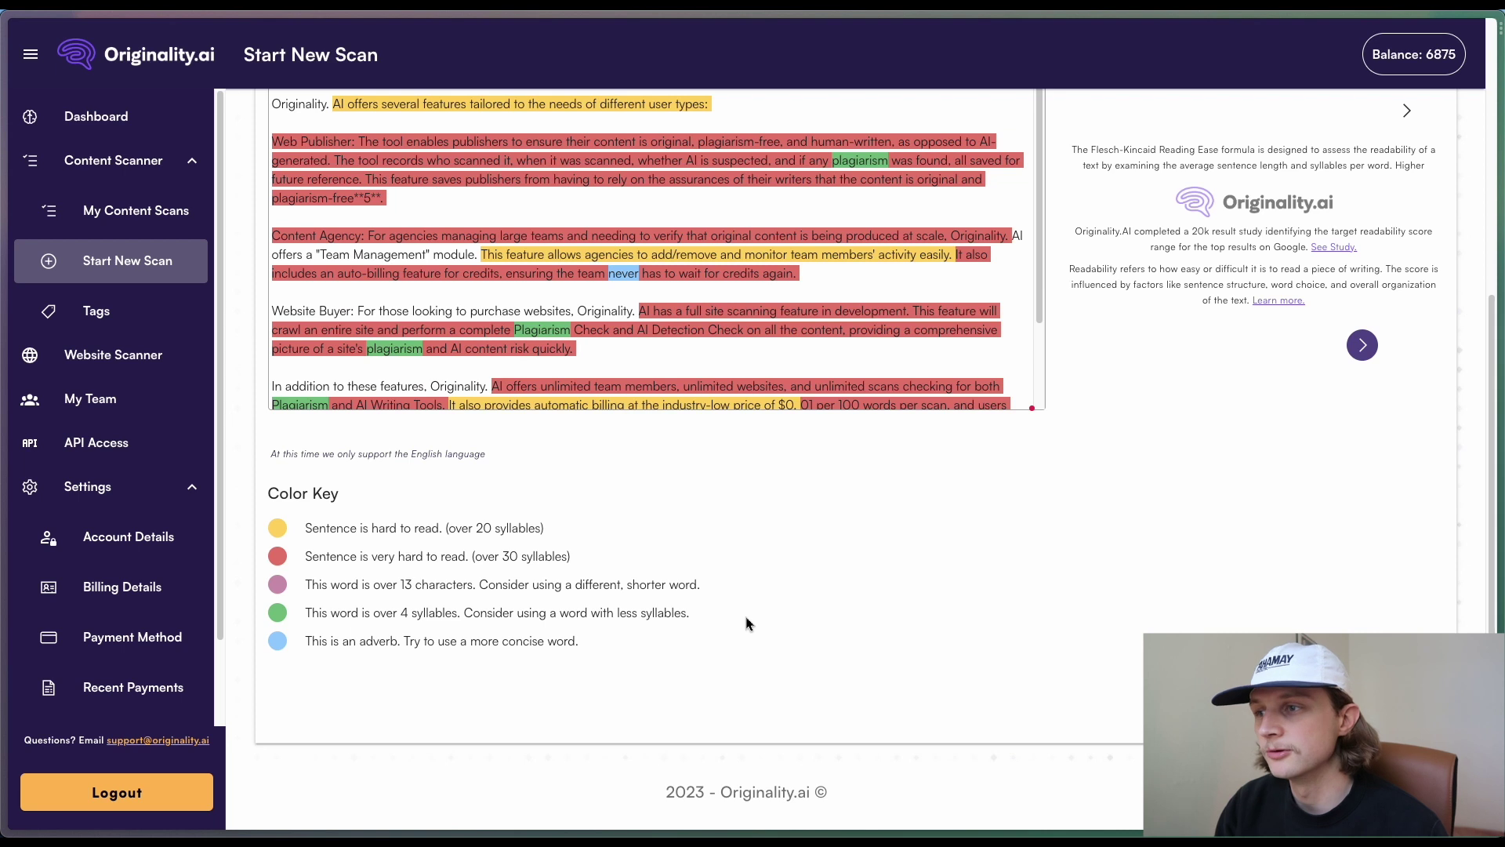
- Show Text Statistics: 2142 letters, 23 sentences, 393 words, 202 unique words, 750 syllables
scroll(1227, 627, up, 5)
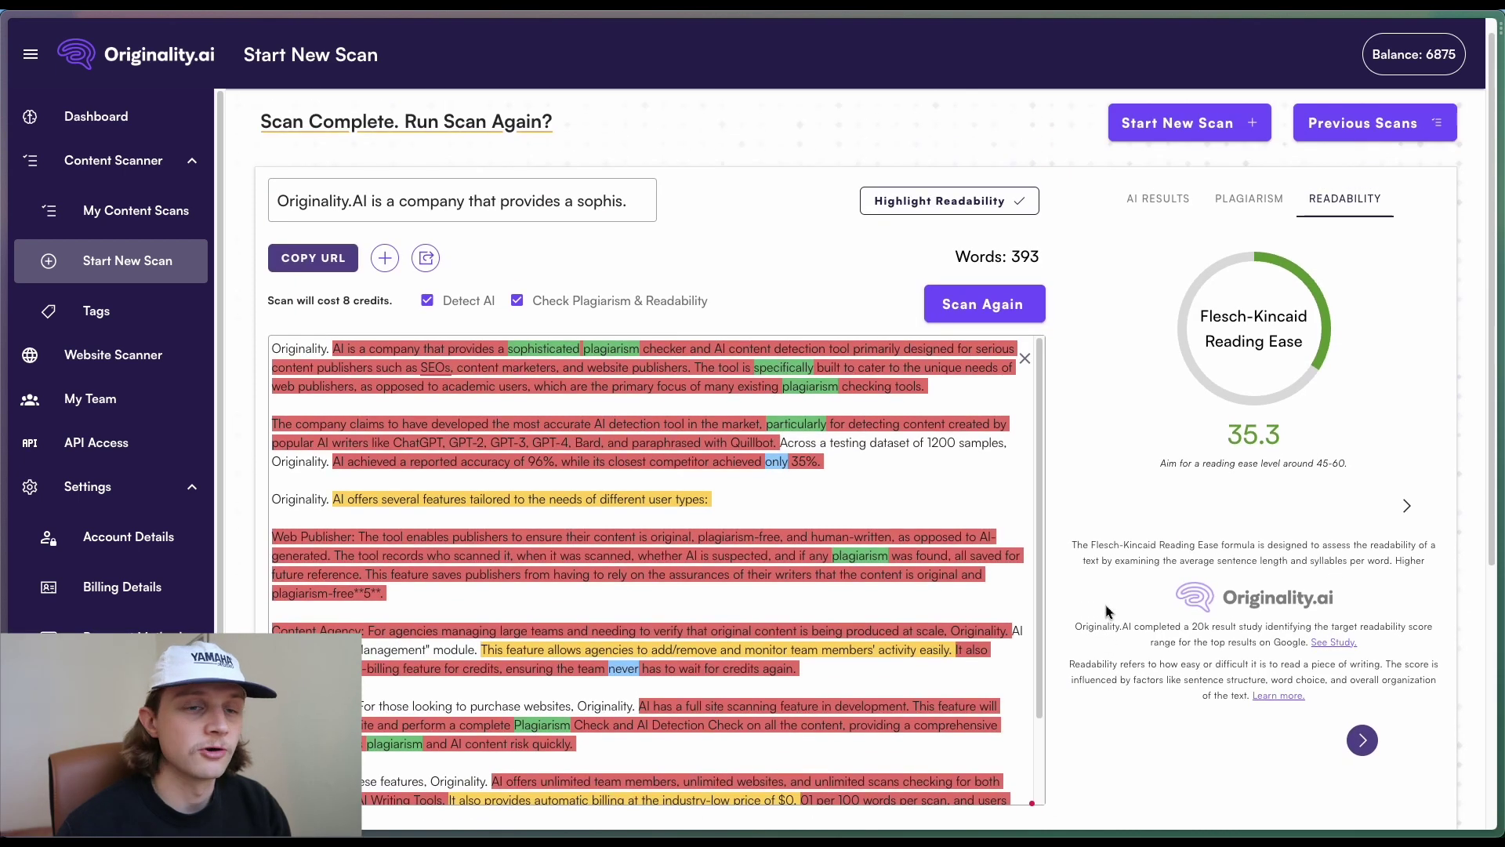
scroll(1364, 682, down, 1)
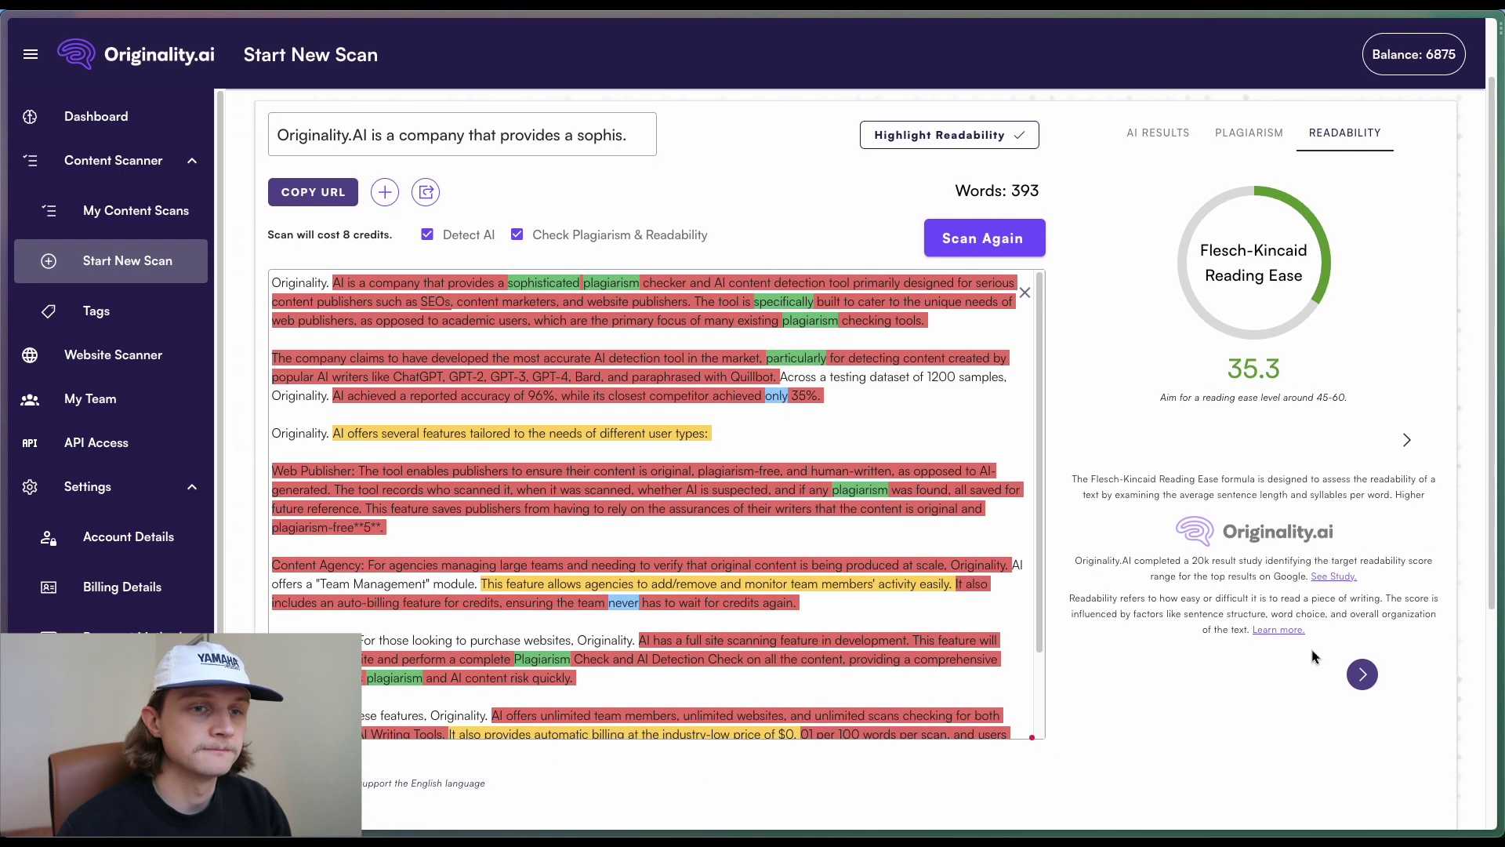
click(1362, 673)
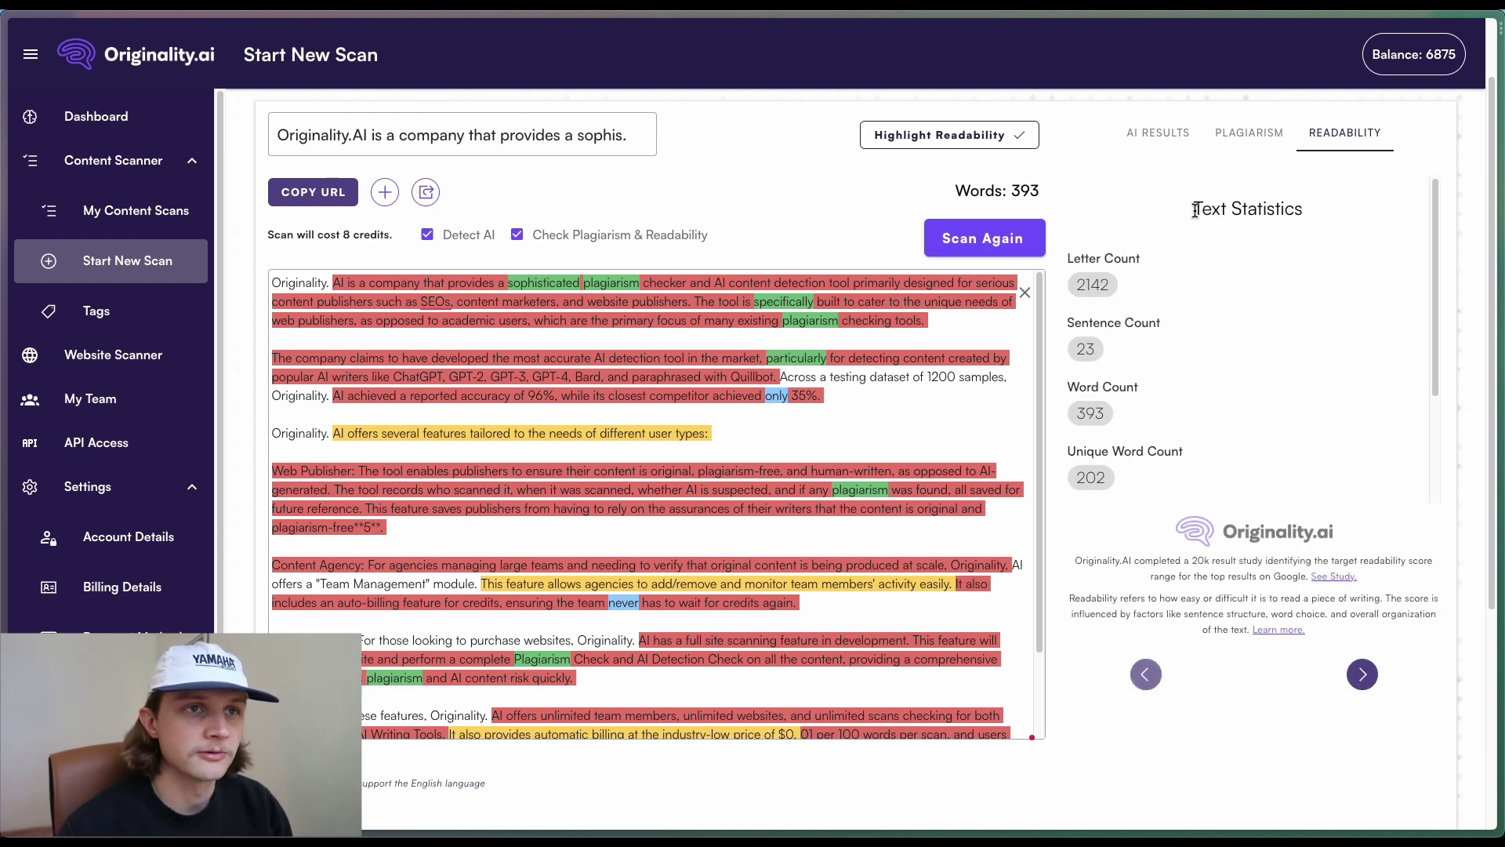
drag(1193, 209, 1304, 212)
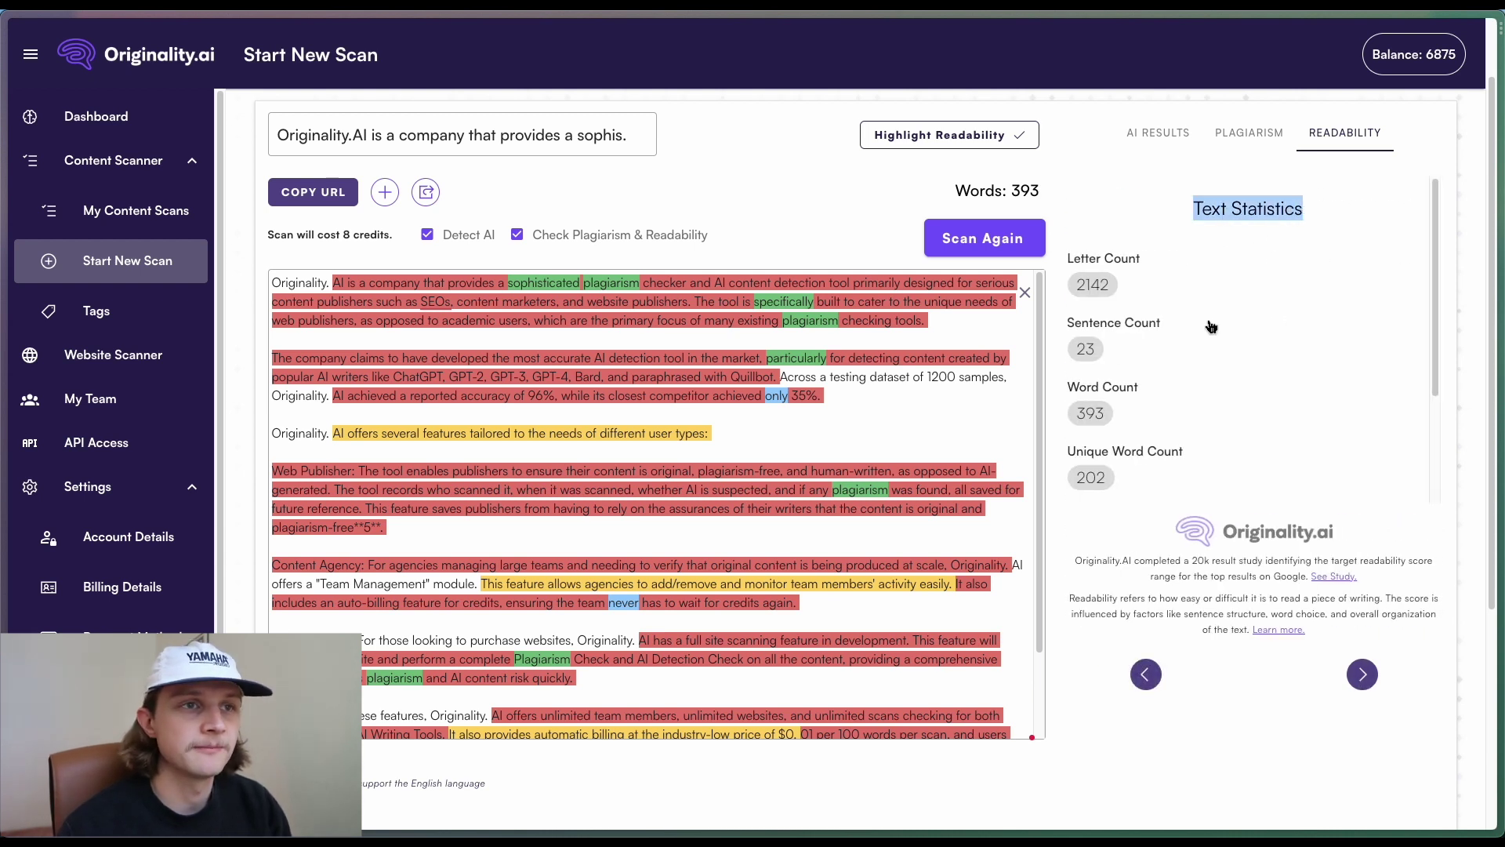
click(1213, 235)
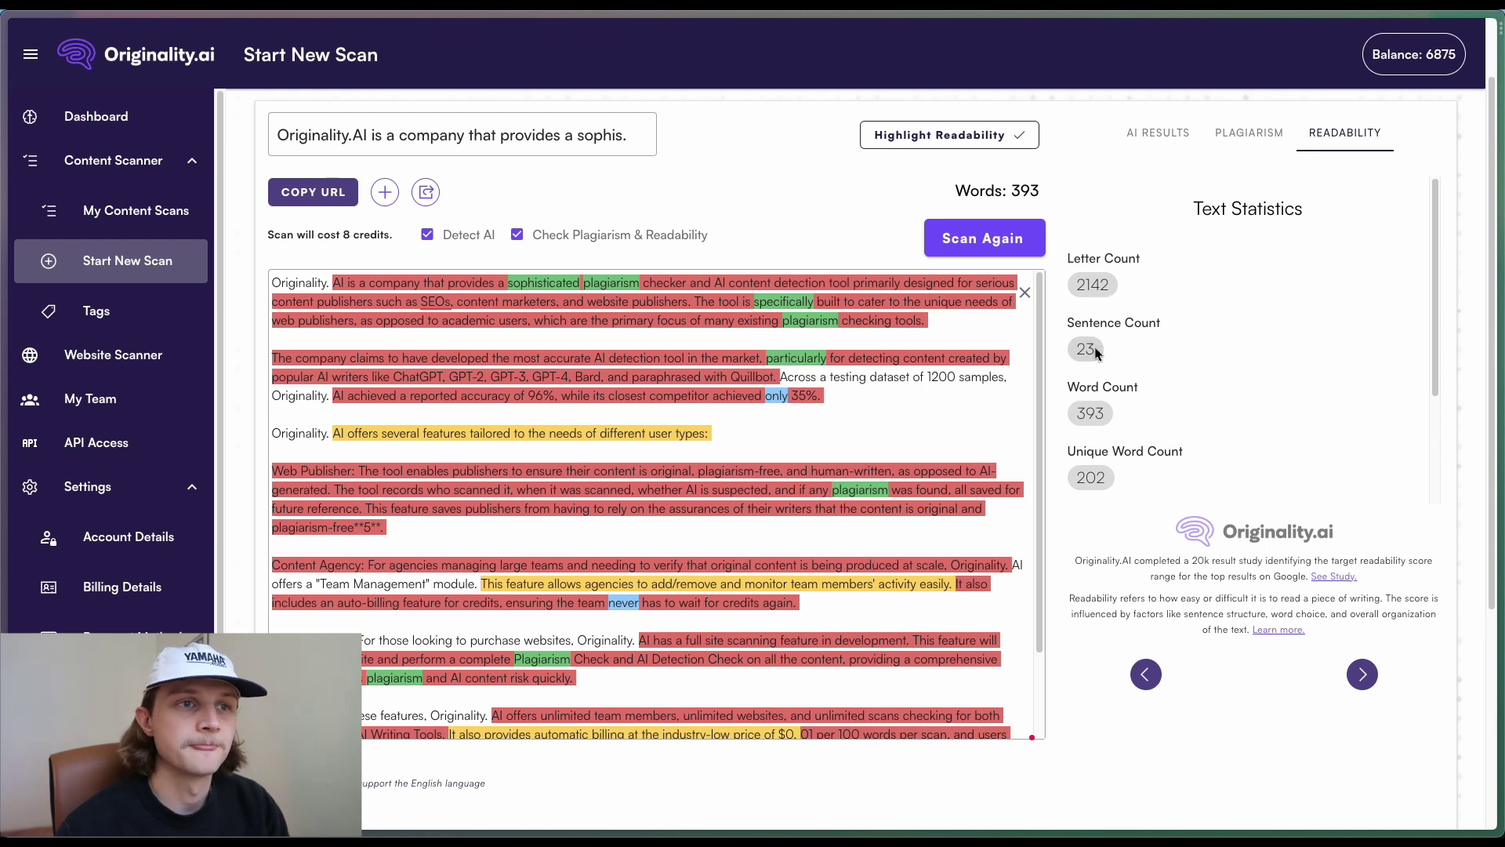
scroll(1105, 361, down, 1)
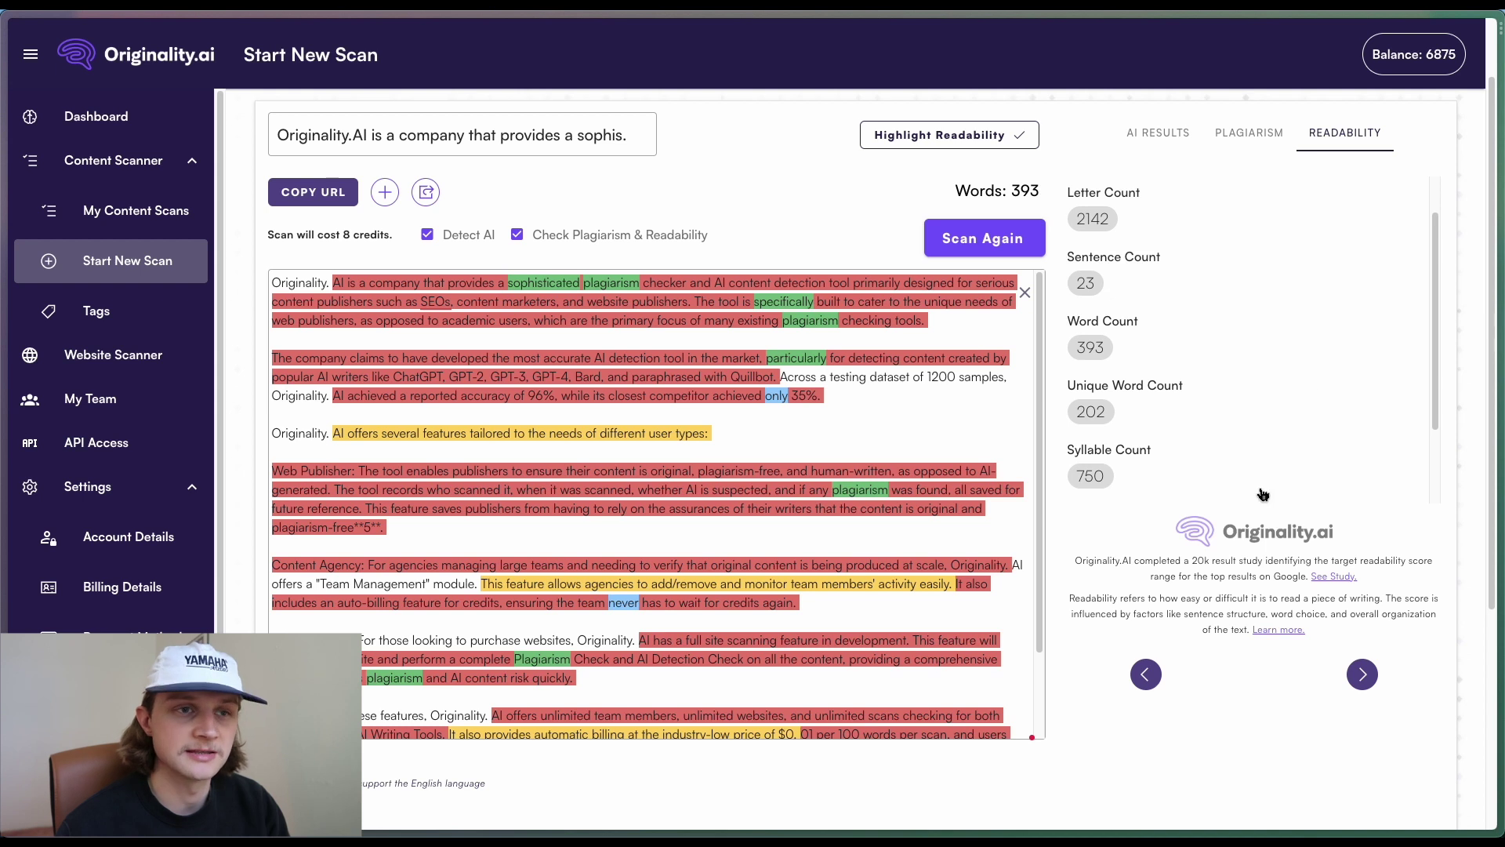
scroll(1264, 494, up, 1)
- Open Readability Metrics, expand SMOG Index 12, and scroll to Powers Sumner Kearl and Coleman-Liau
click(1363, 760)
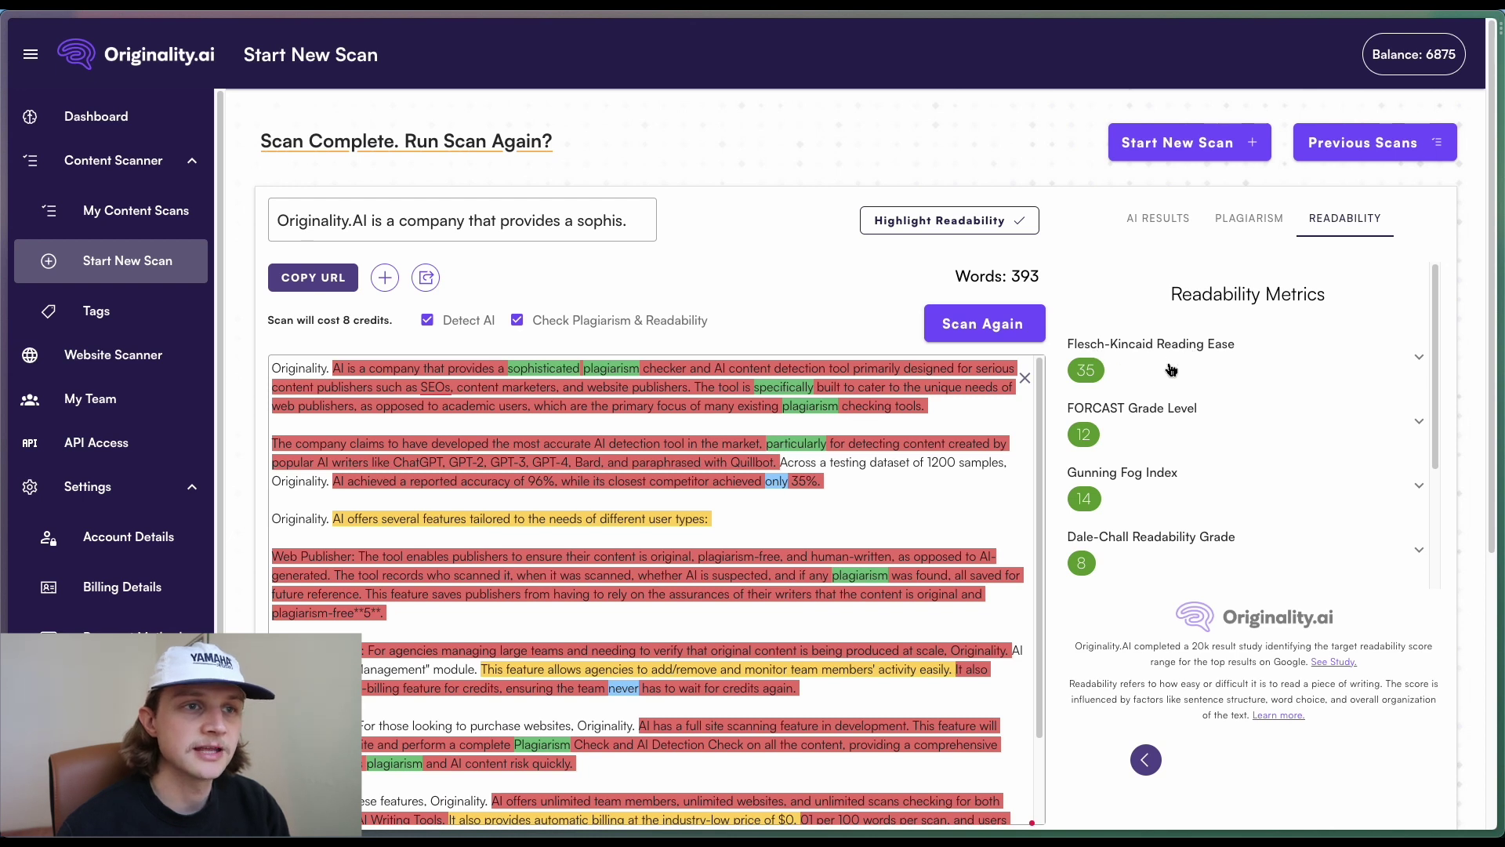
scroll(1165, 431, down, 3)
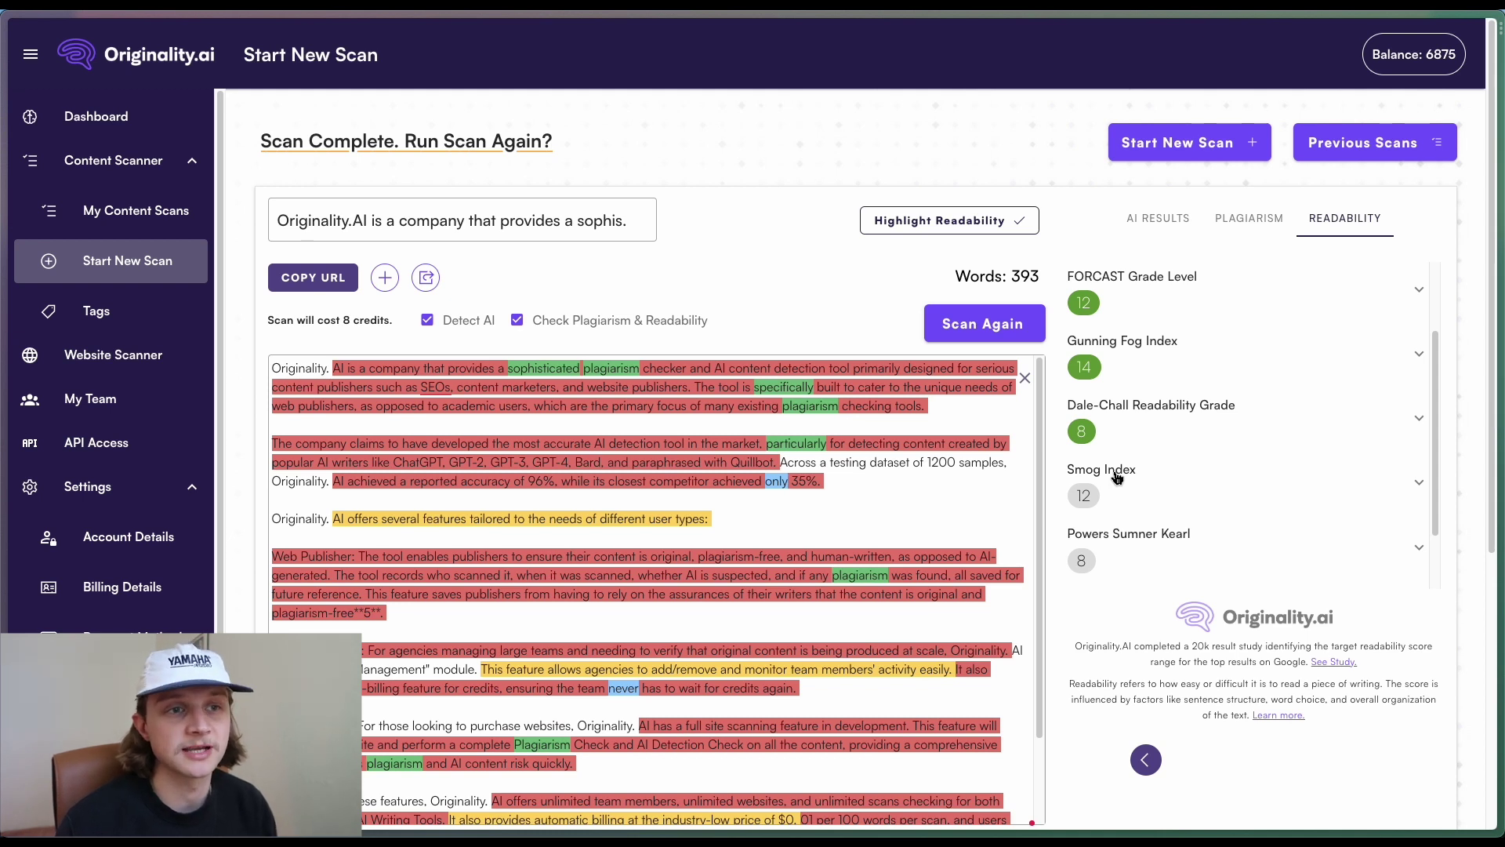
scroll(1200, 439, down, 1)
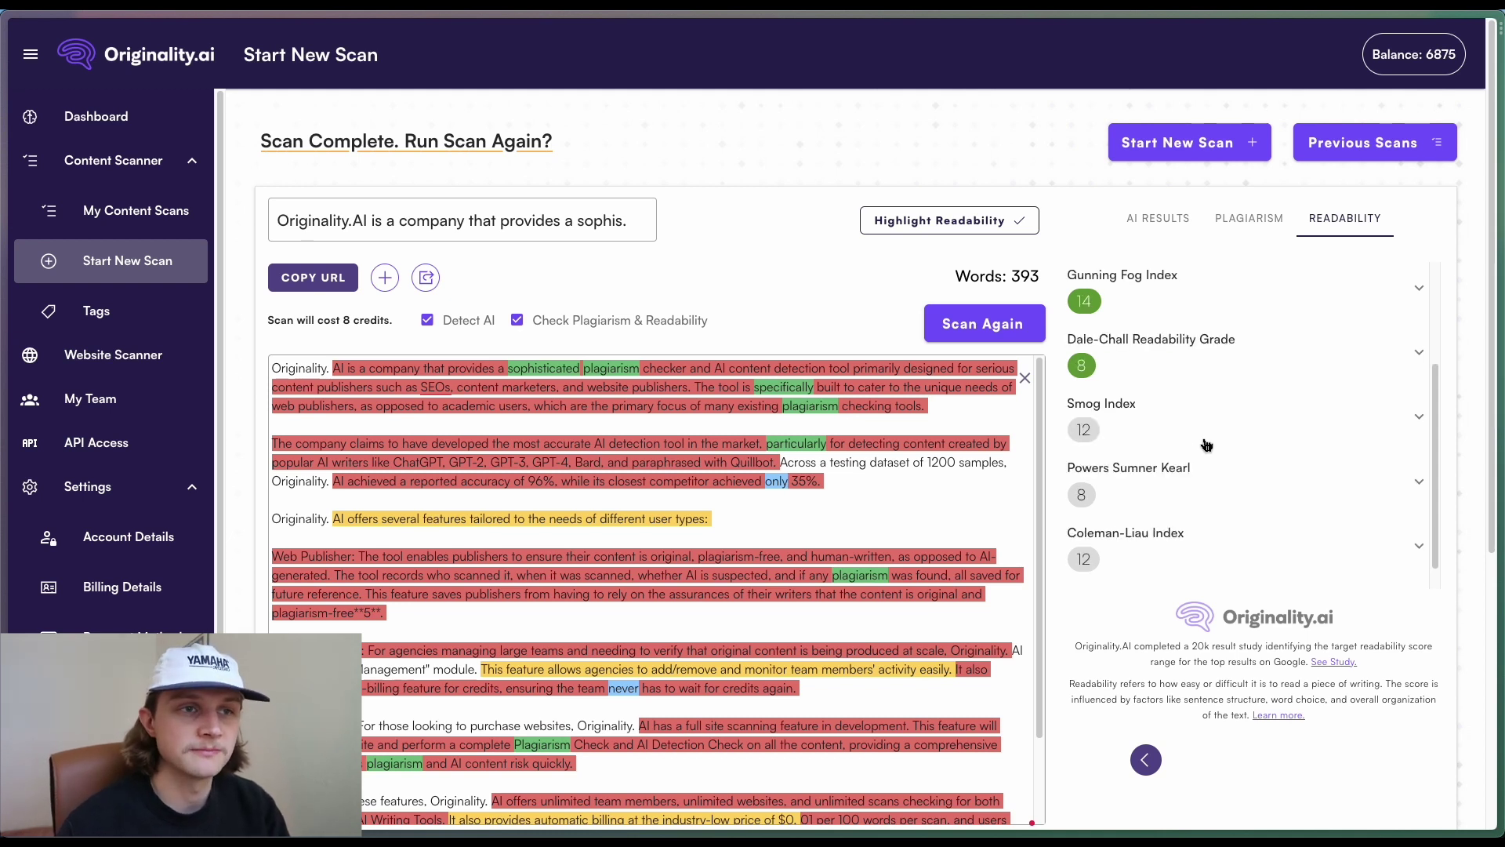
click(1162, 420)
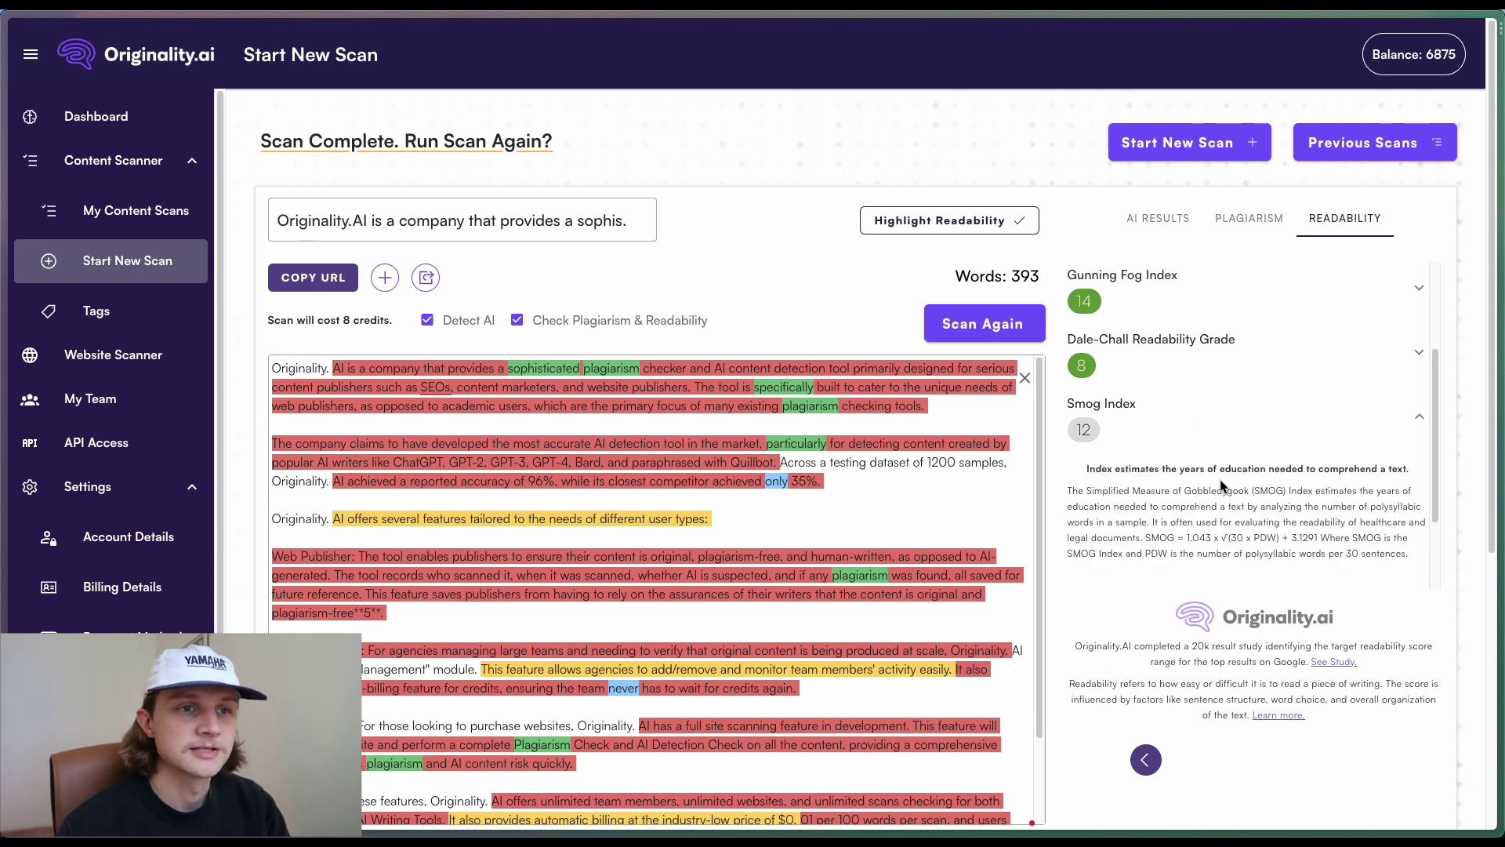
scroll(1220, 486, down, 1)
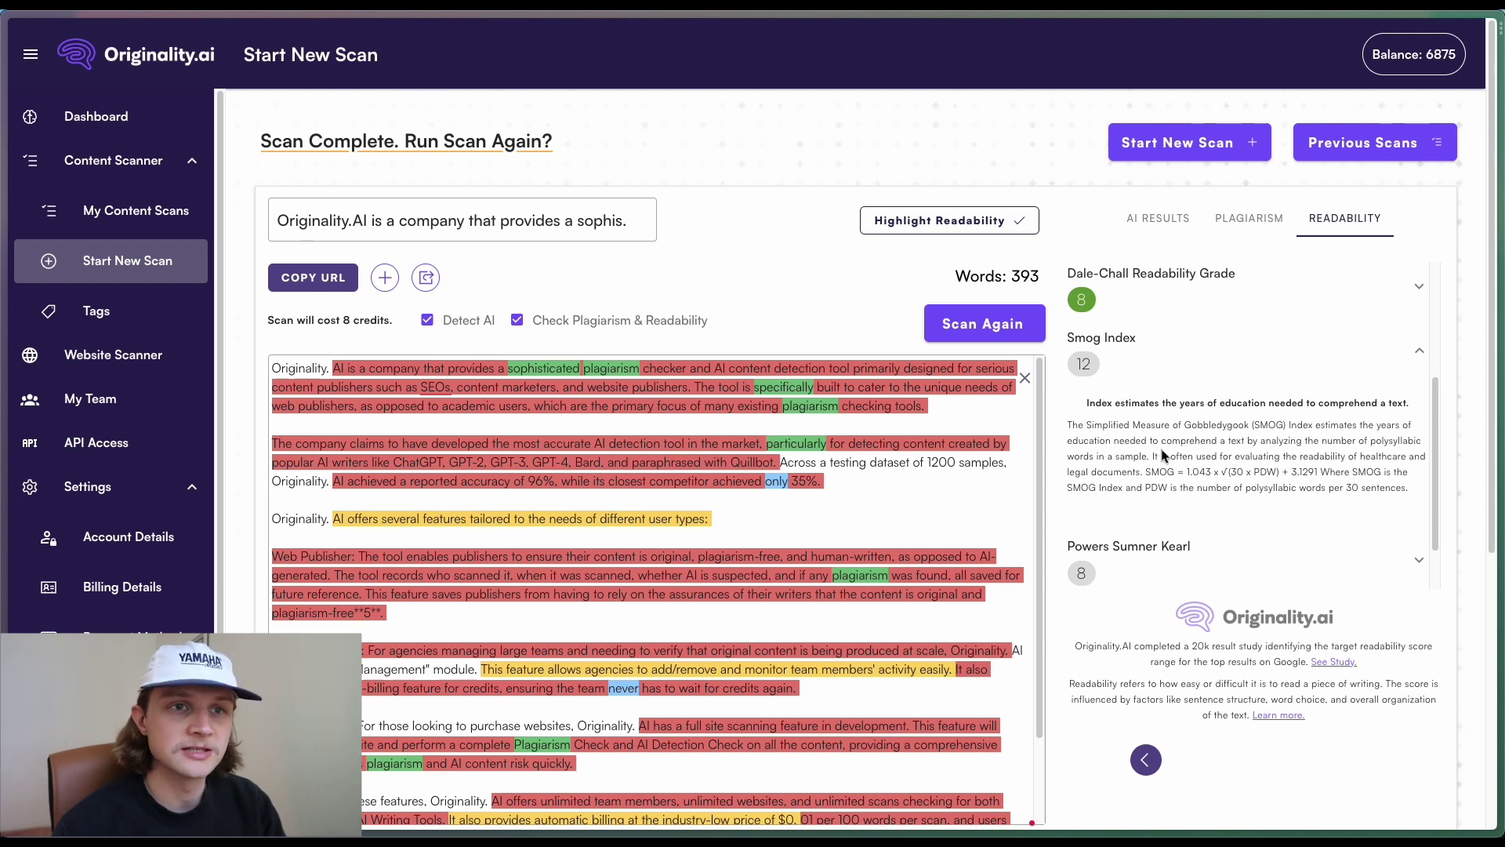
scroll(1235, 490, down, 1)
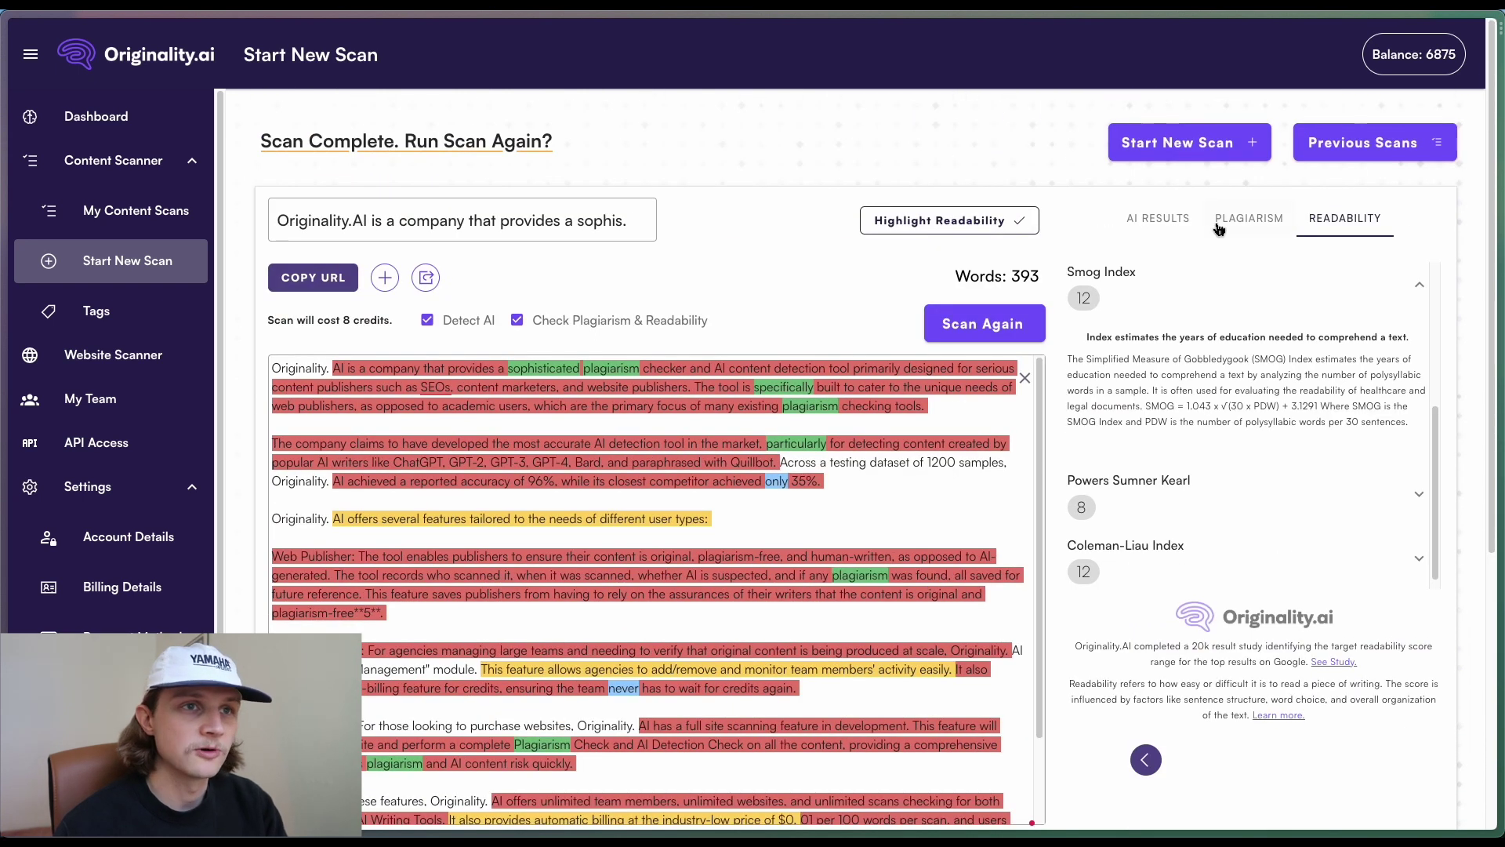
- Check the AI score and 13% plagiarism results, then return to Readability
click(1184, 227)
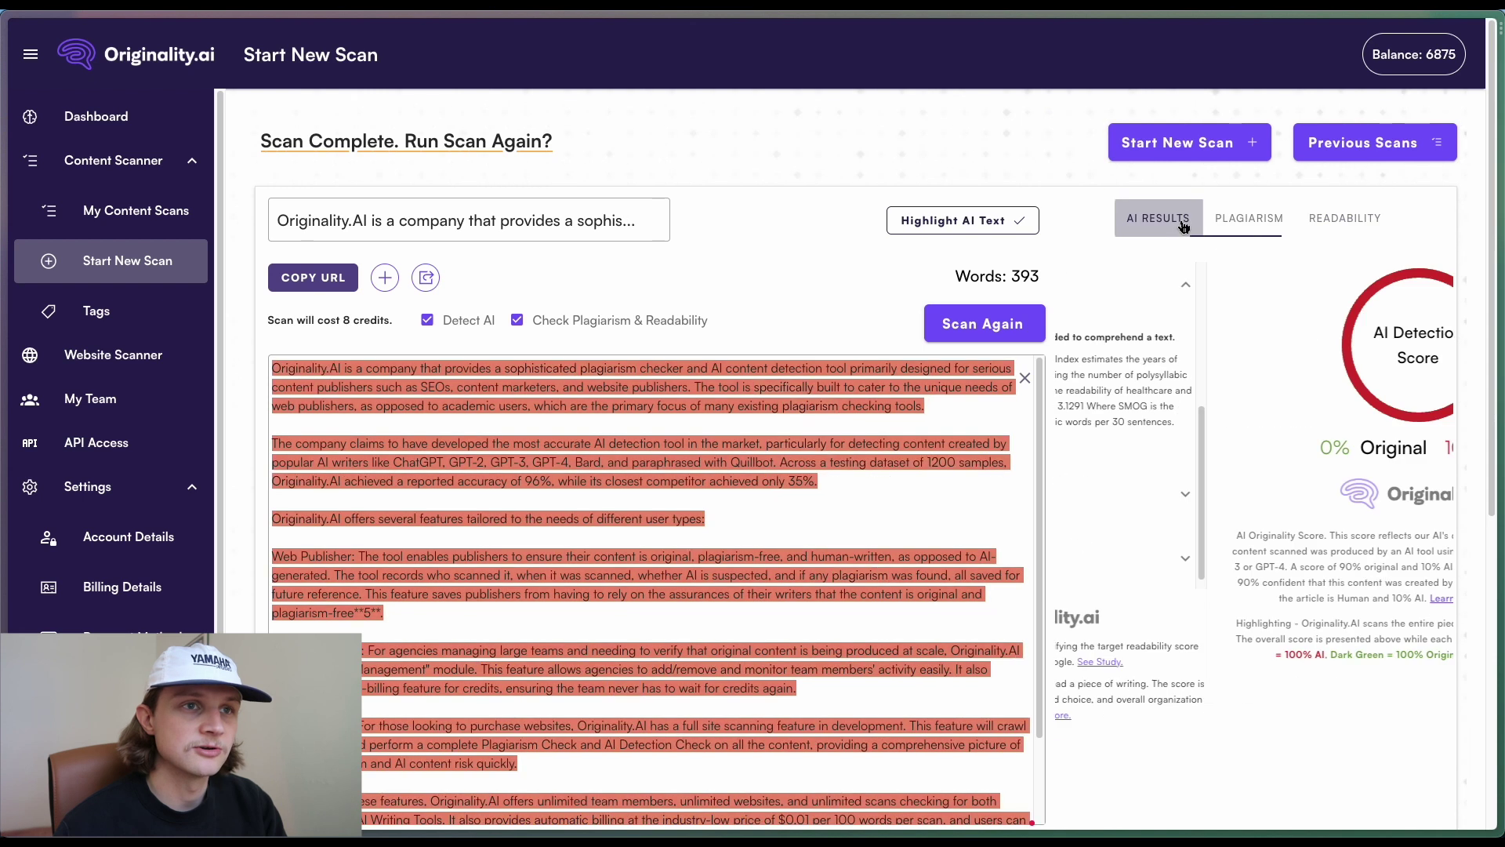
click(1237, 235)
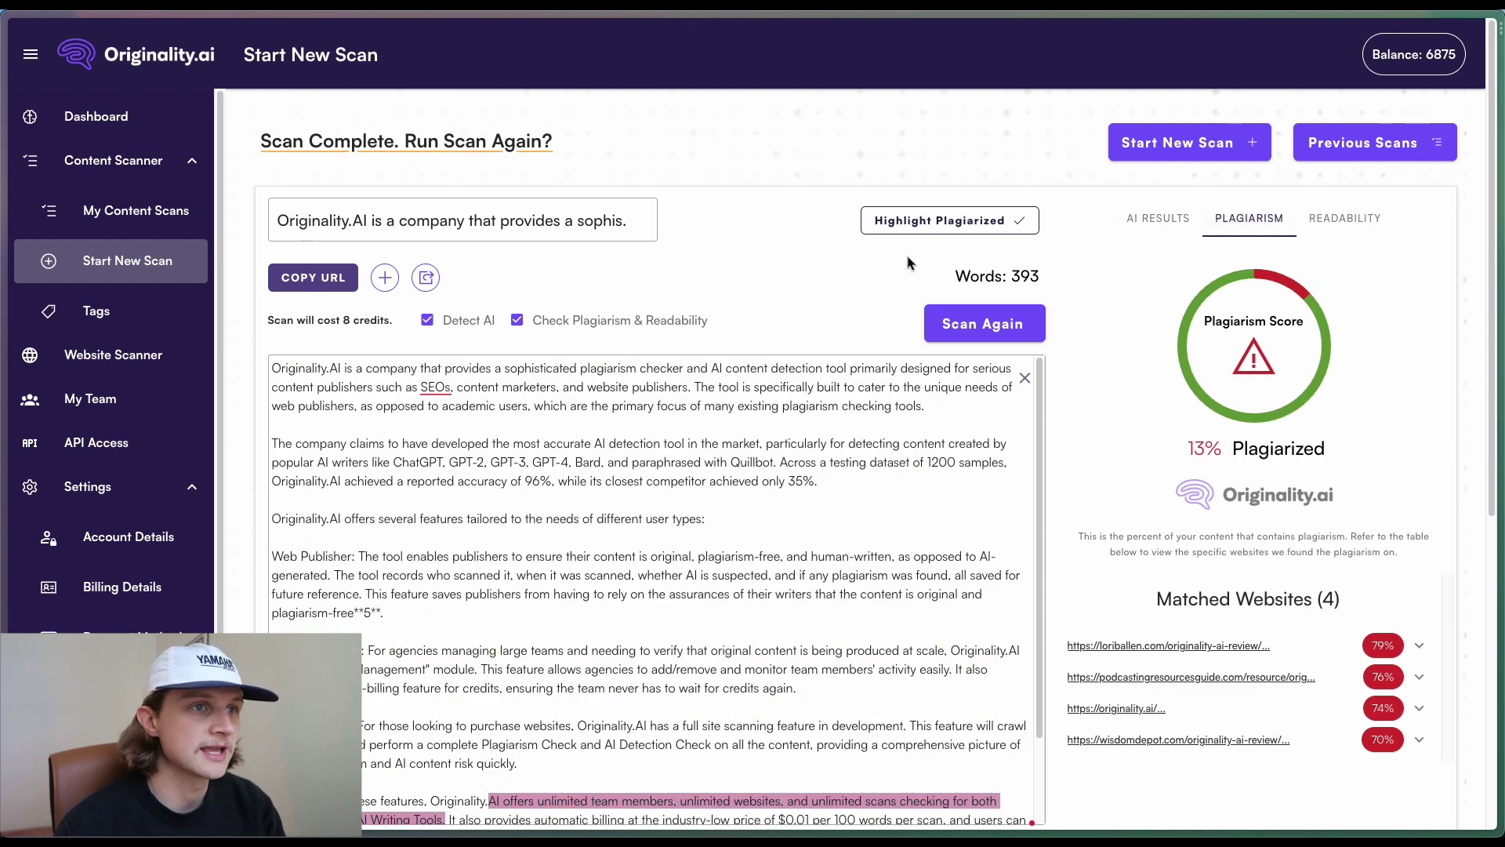
click(1334, 226)
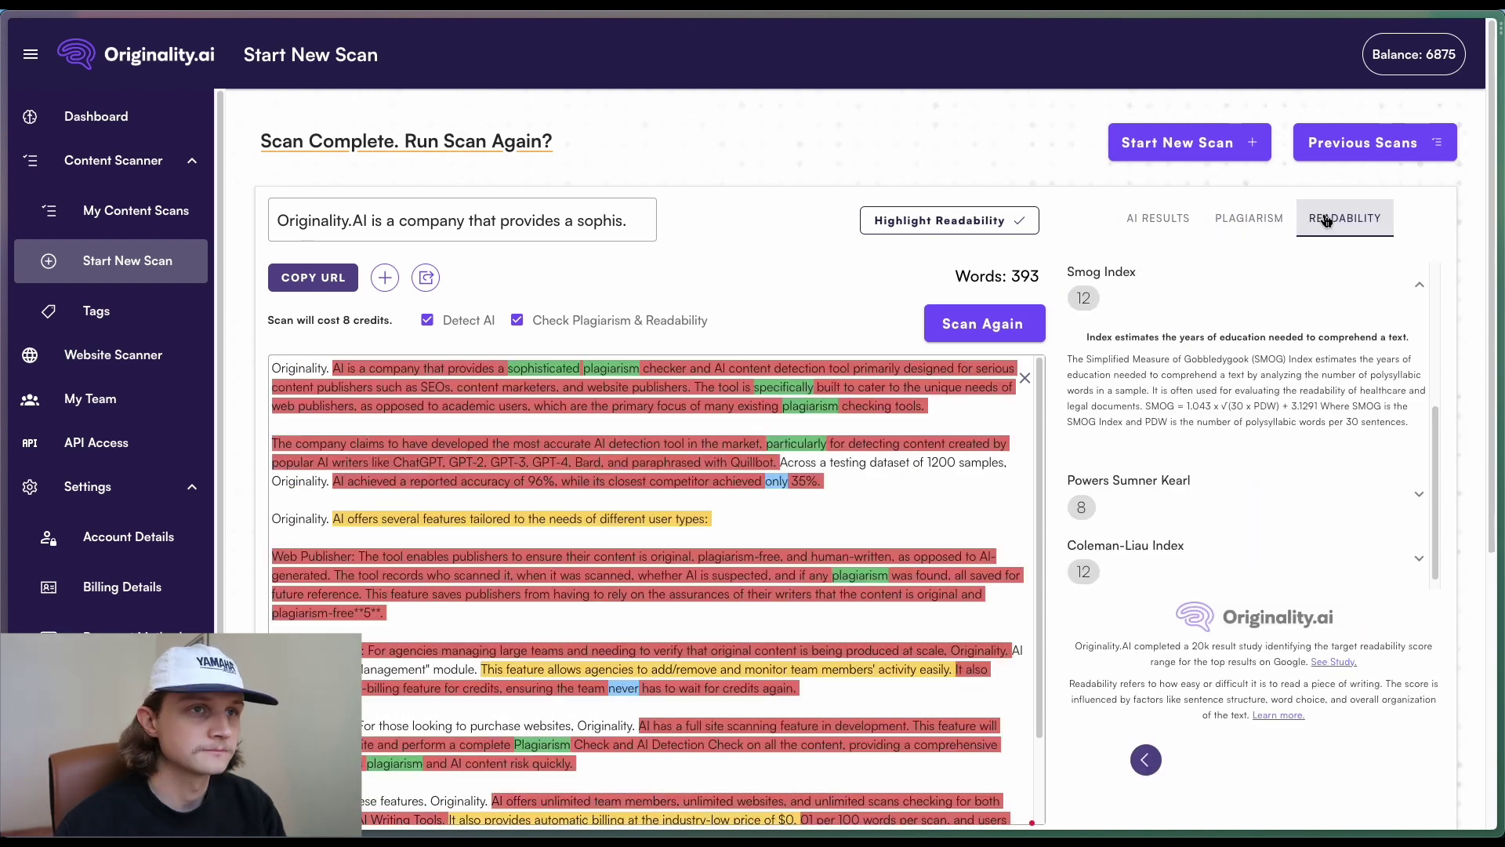
- Turn off readability highlighting and scroll through the plain article text
click(929, 227)
scroll(715, 594, down, 2)
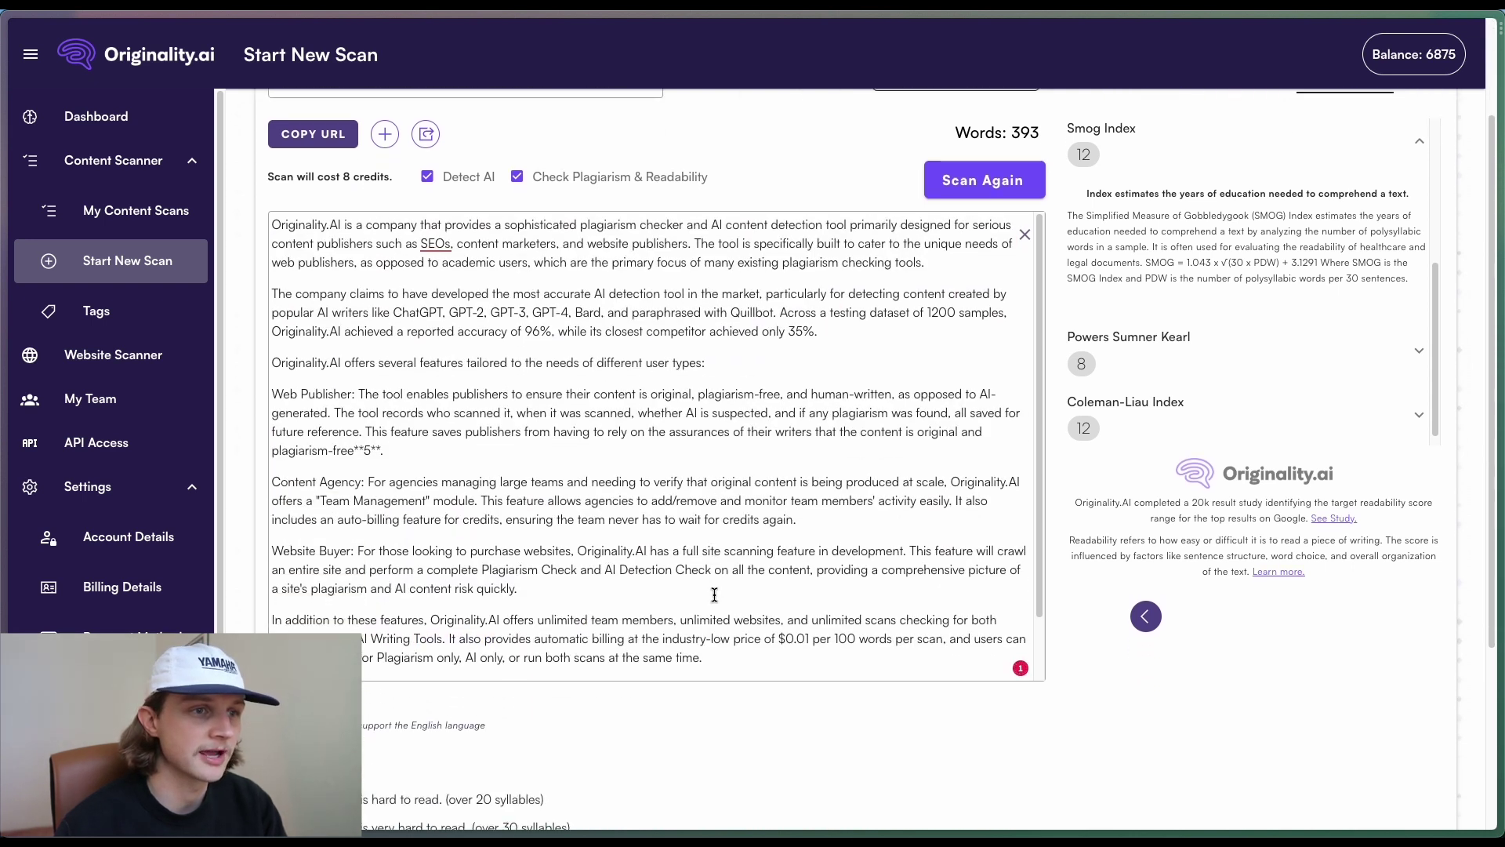
click(892, 545)
scroll(892, 545, down, 1)
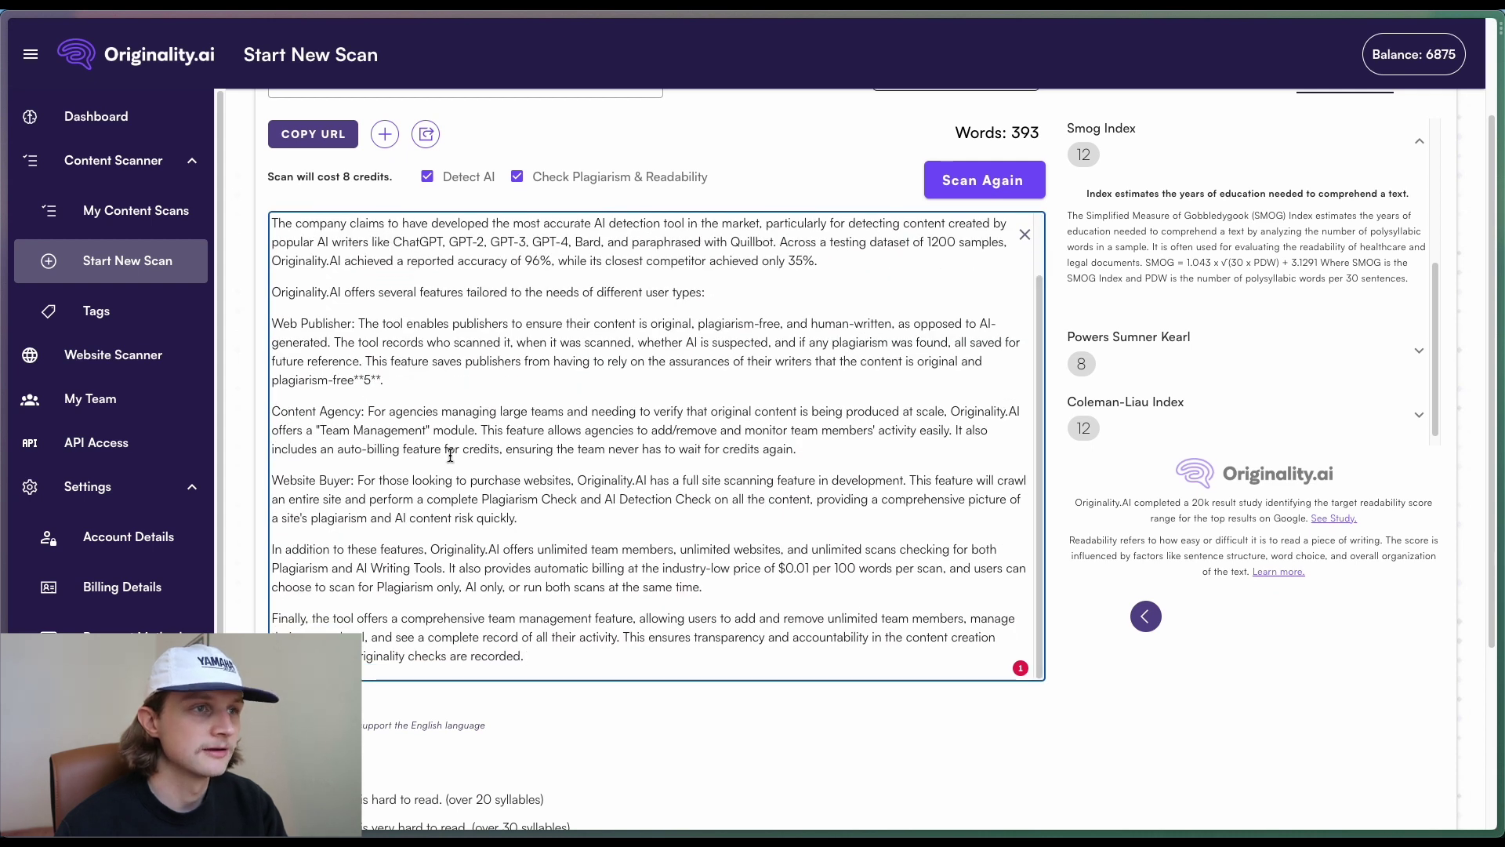
scroll(450, 456, up, 3)
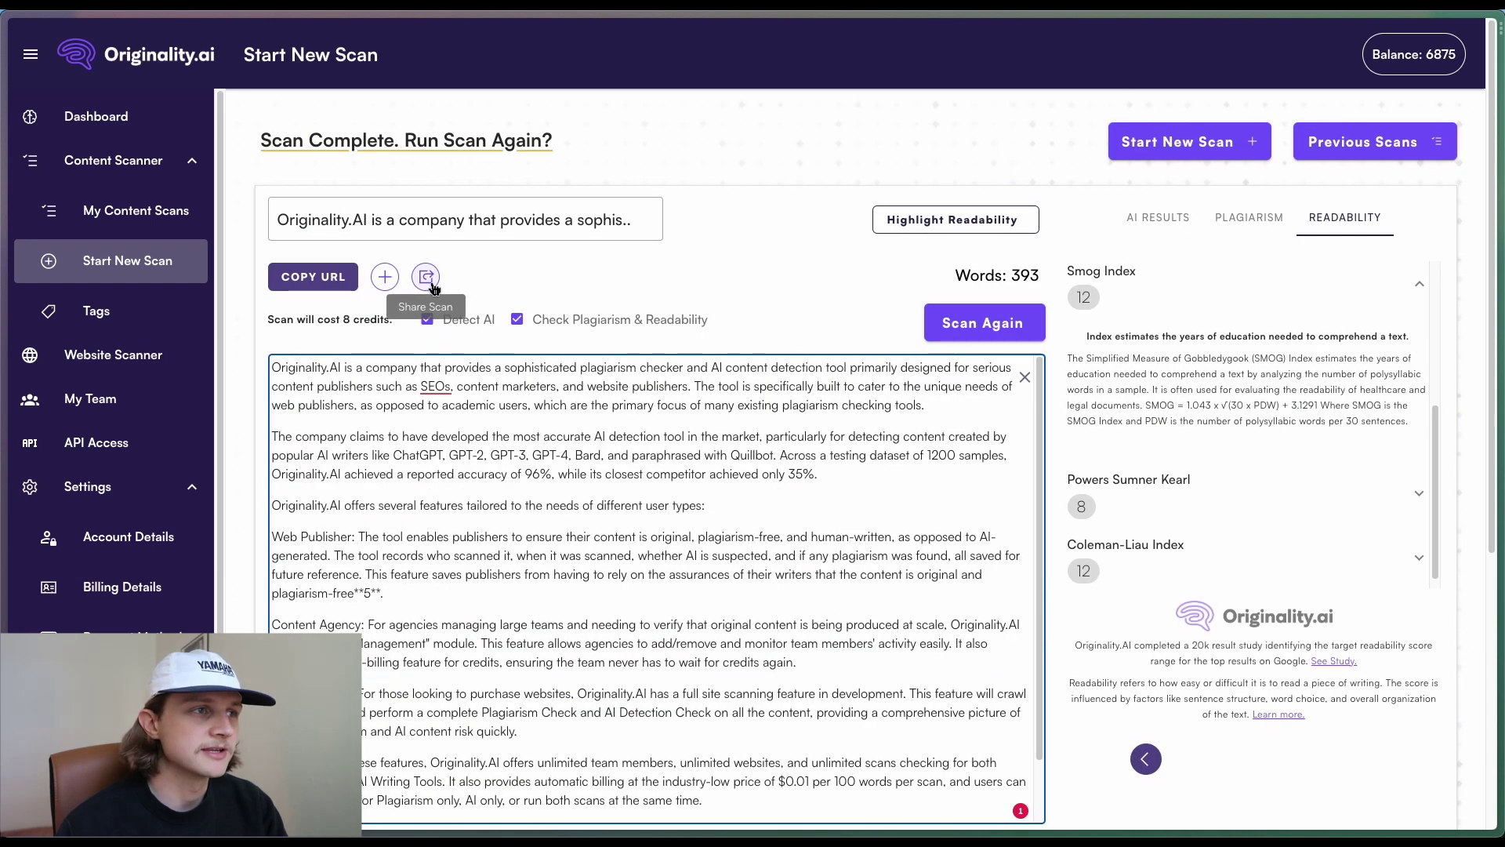